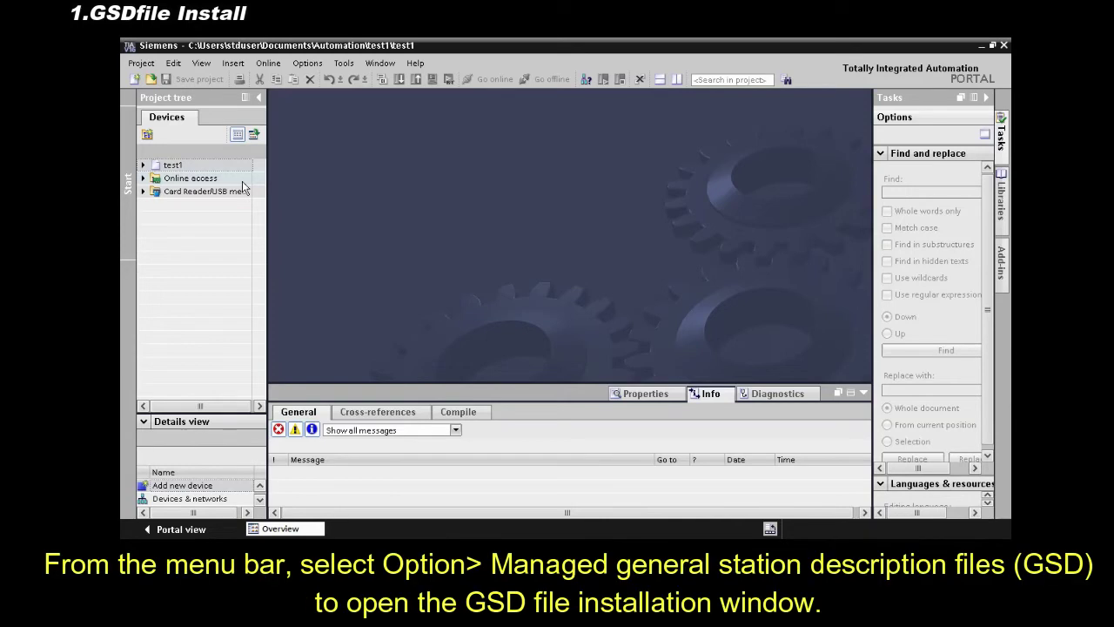
Open the GSD file manager from Options, listing GSDML-V2.3-YMC-RCX3-20200107 as not yet installed
click(310, 63)
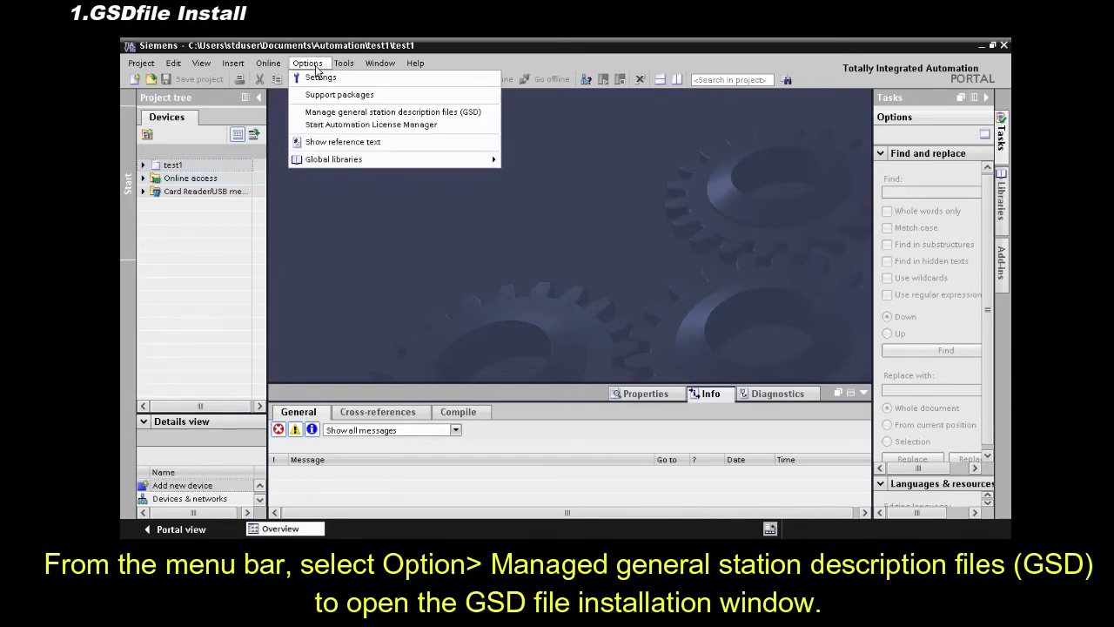
click(322, 114)
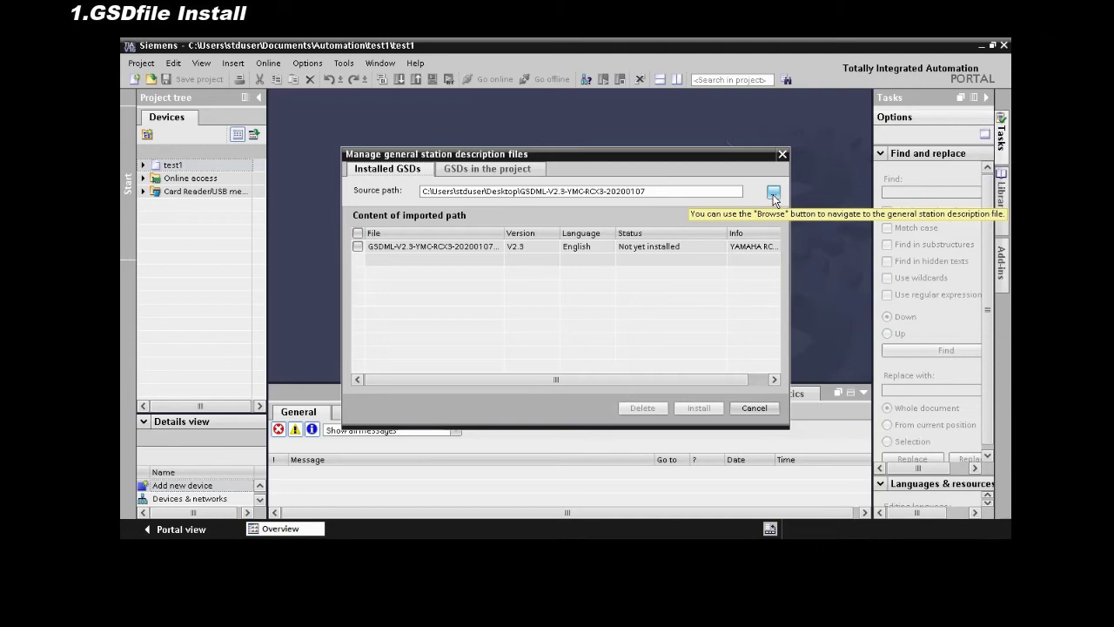
Install the GSDML-V2.3-YMC-RCX3-20200107 file and close the dialog once installation completes
click(358, 246)
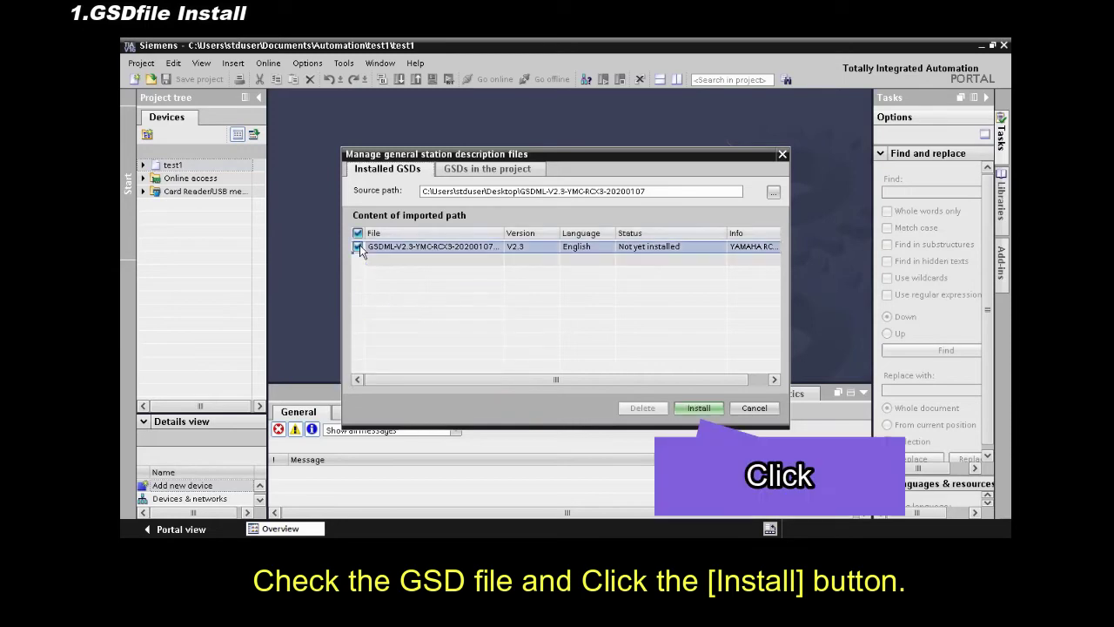
click(697, 408)
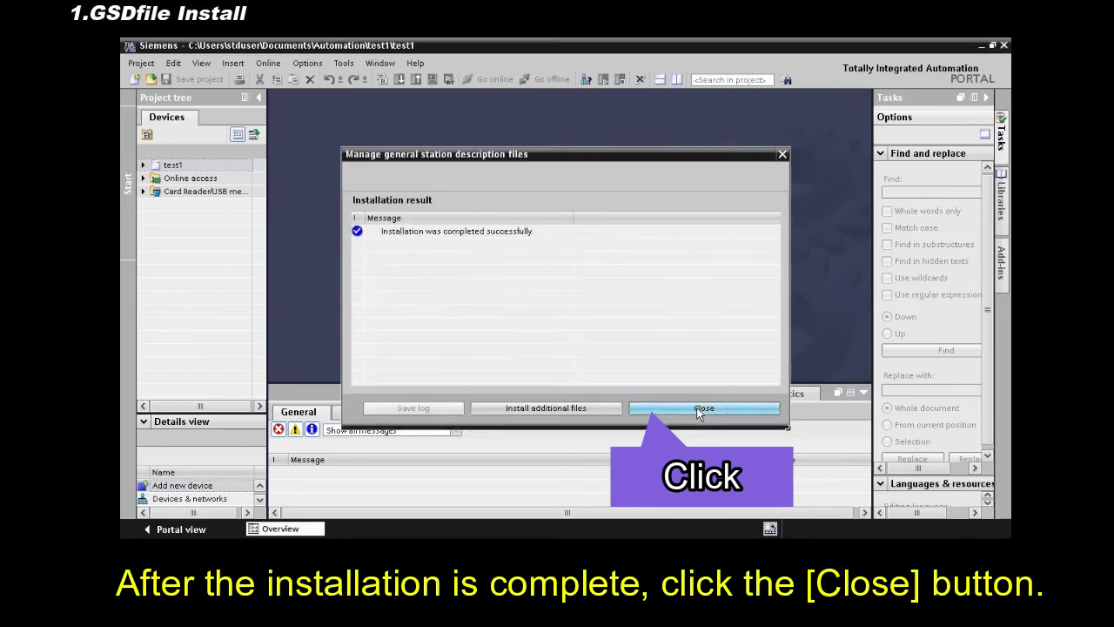
click(699, 409)
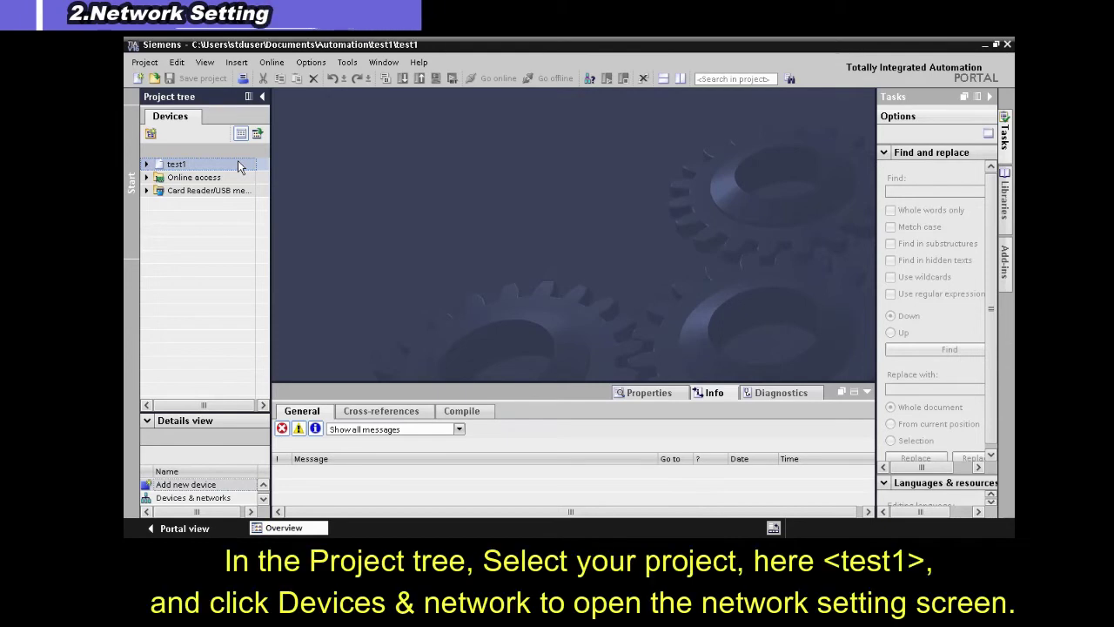
Open the Devices & networks editor of project test1
click(148, 165)
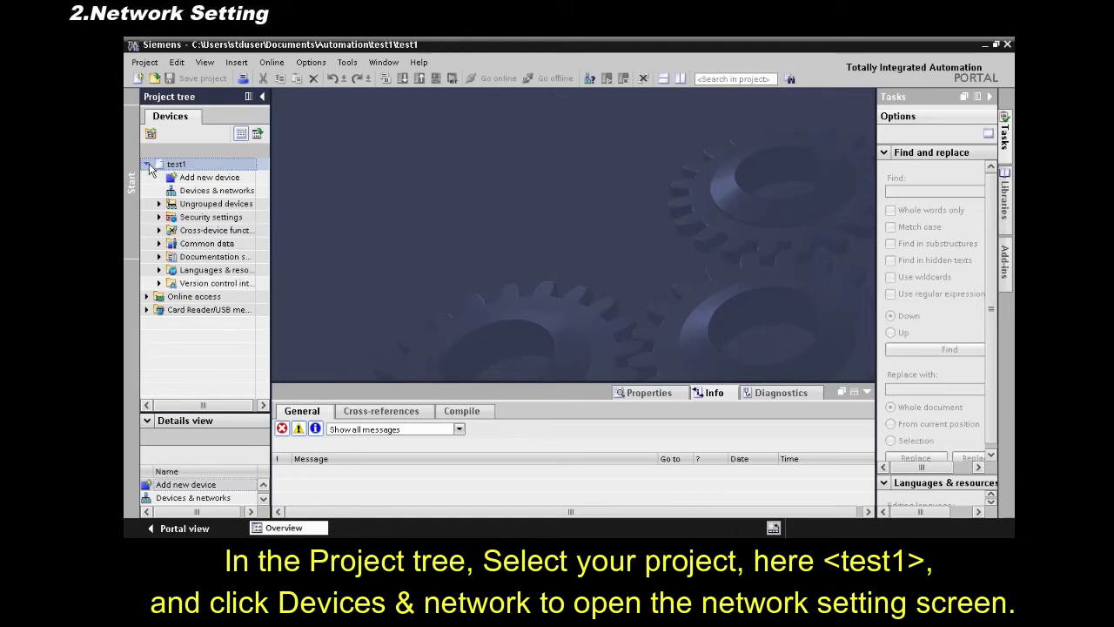
click(186, 192)
double_click(187, 192)
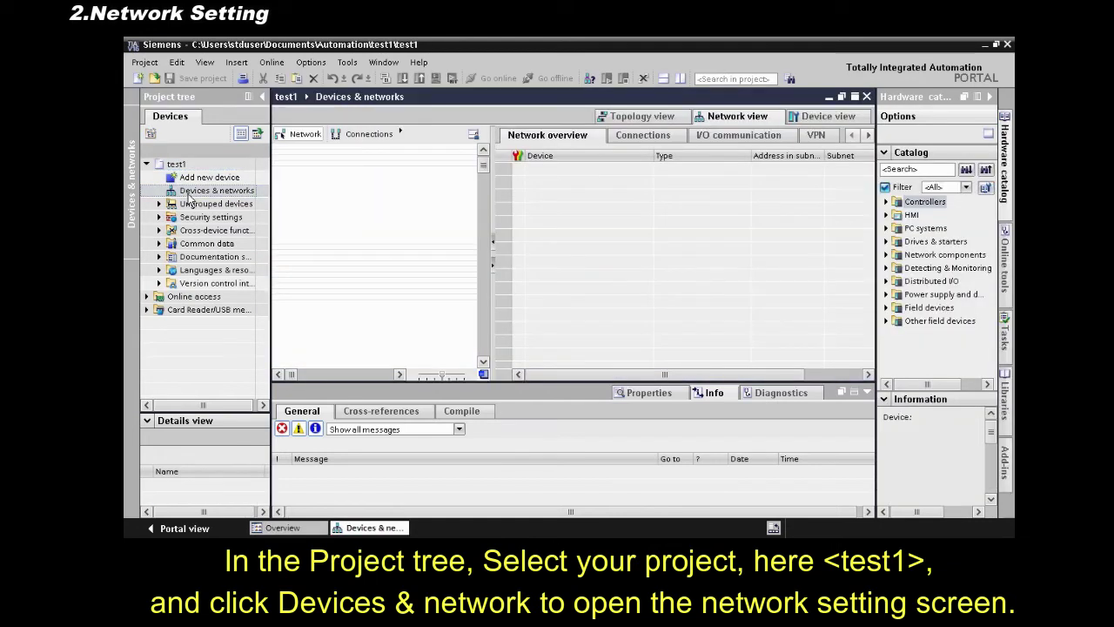
Add an ET 200SP CPU 1510SP-1 PN controller to the network as PLC_1
click(886, 202)
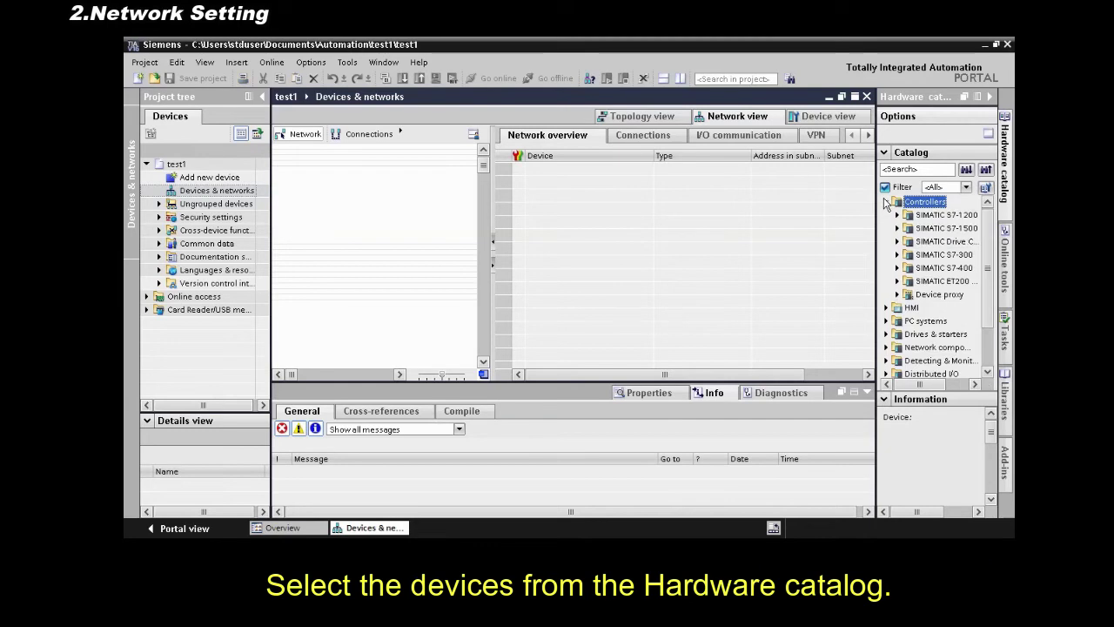
click(898, 282)
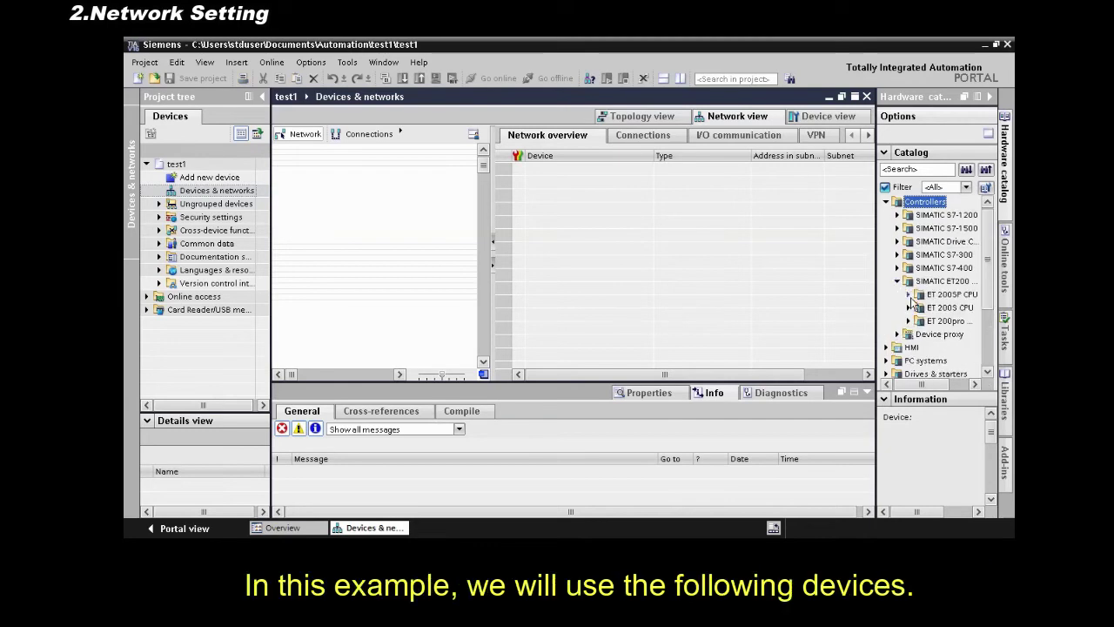
click(910, 295)
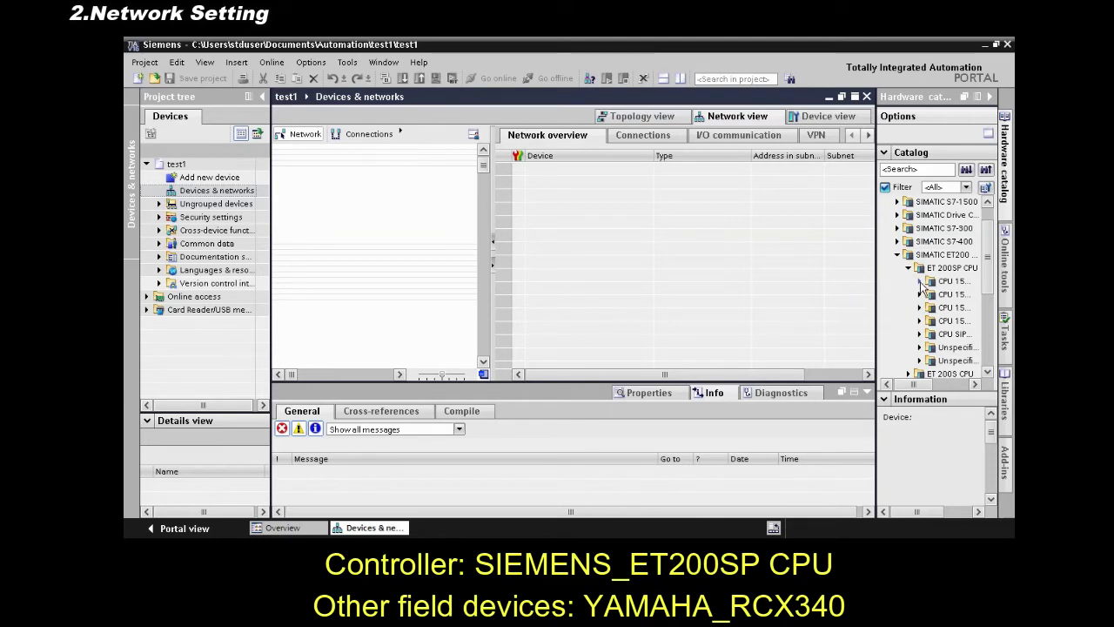
click(920, 282)
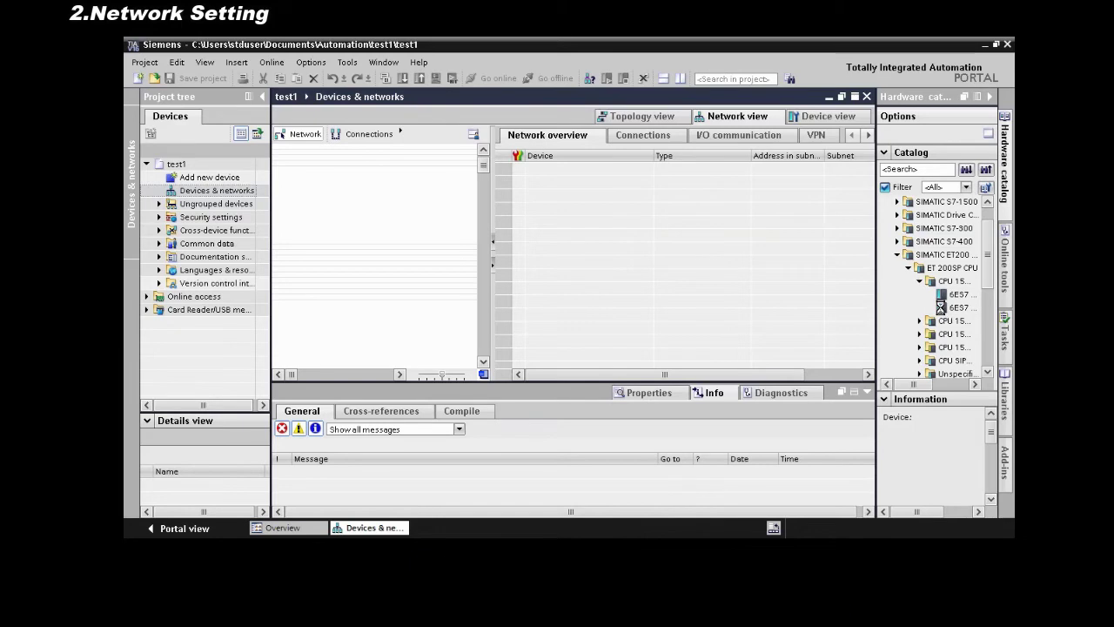
double_click(941, 307)
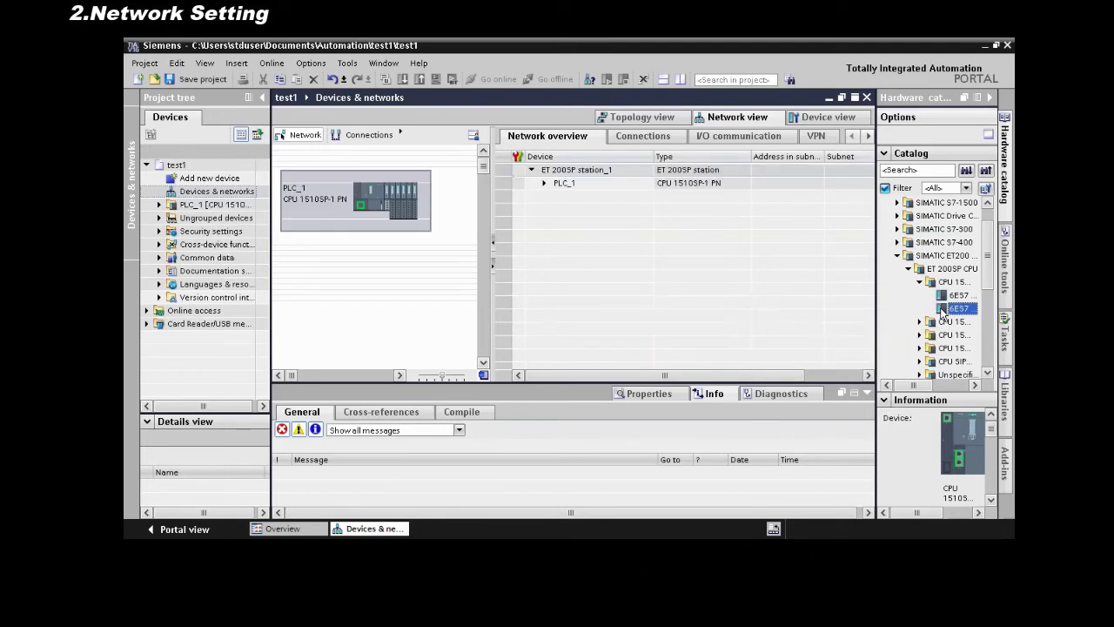
drag(987, 284, 973, 362)
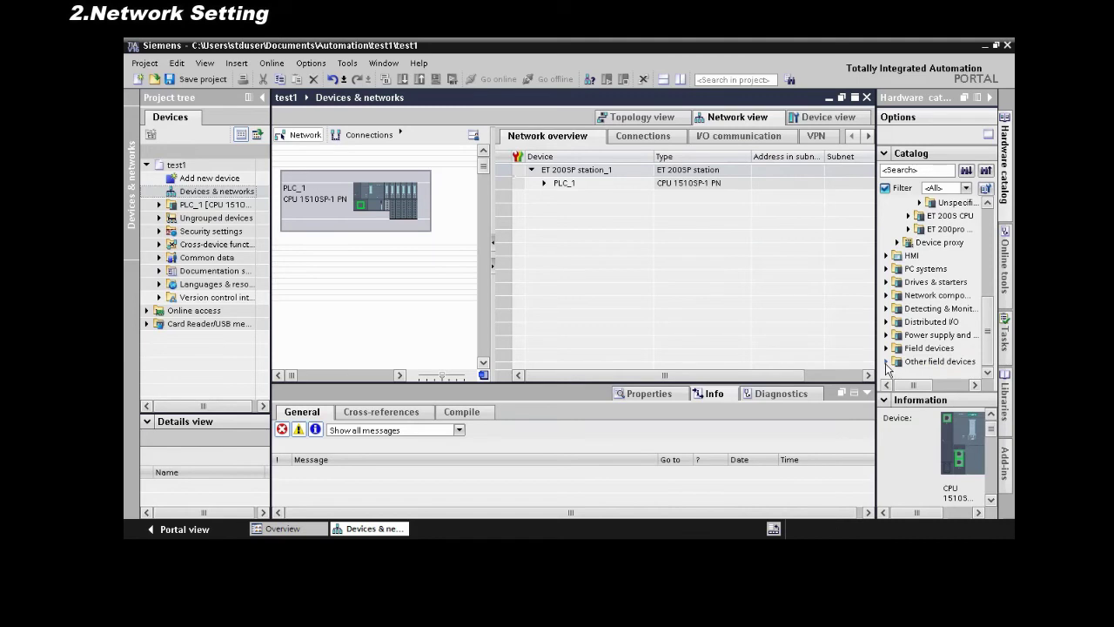
Add the YAMAHA RCX3 PROFINET RT device from Other field devices > PROFINET IO > General > YAMAHA
click(887, 361)
click(897, 349)
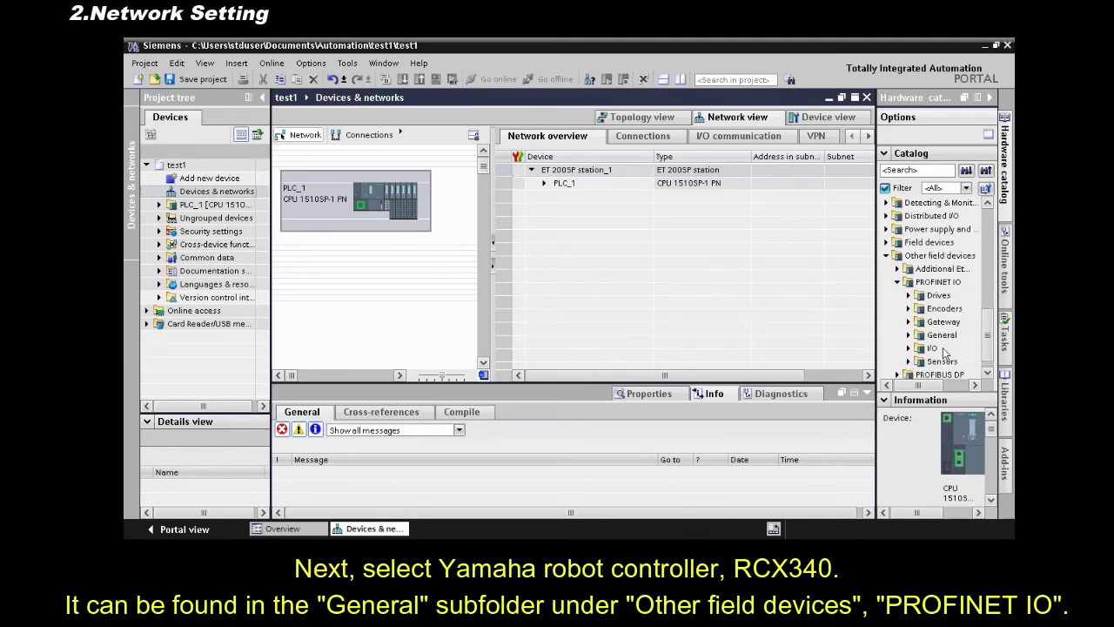
click(909, 335)
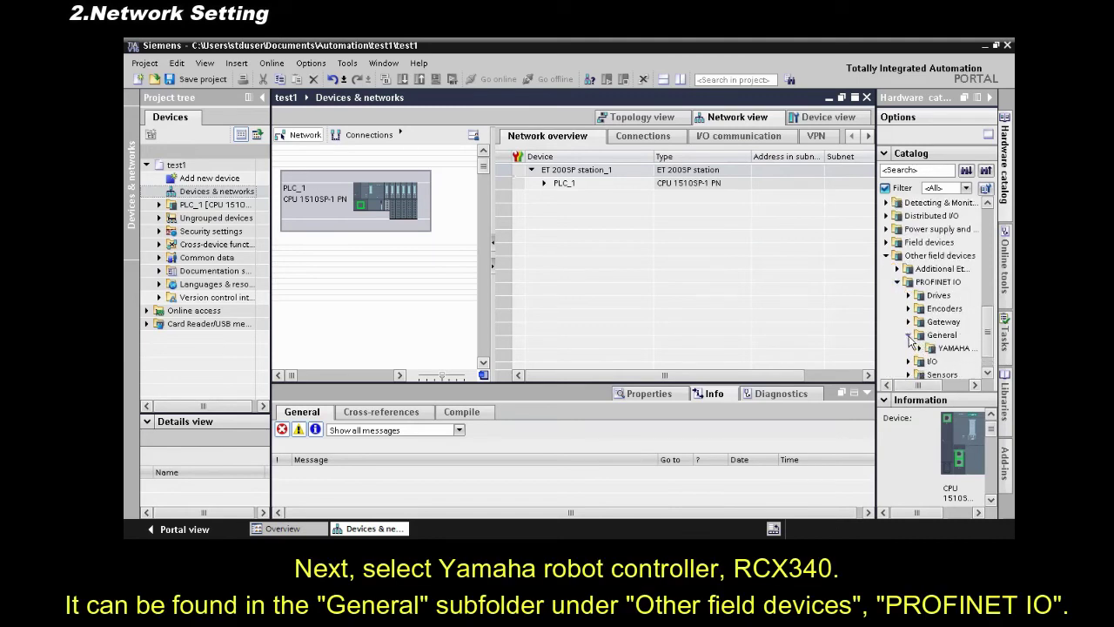
click(920, 348)
click(930, 359)
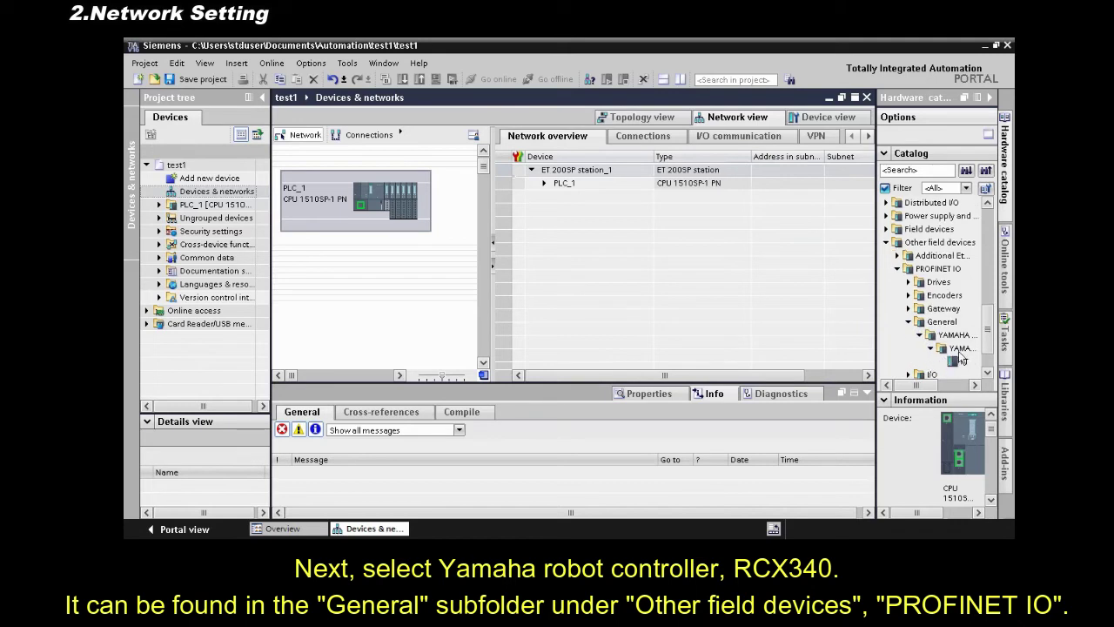
click(958, 364)
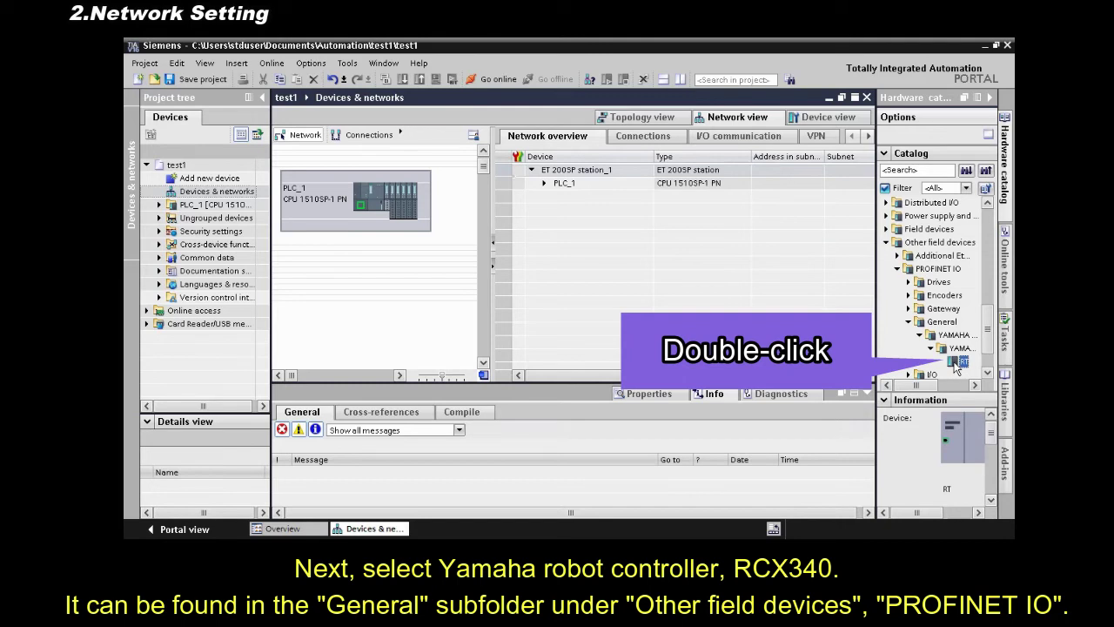
double_click(955, 364)
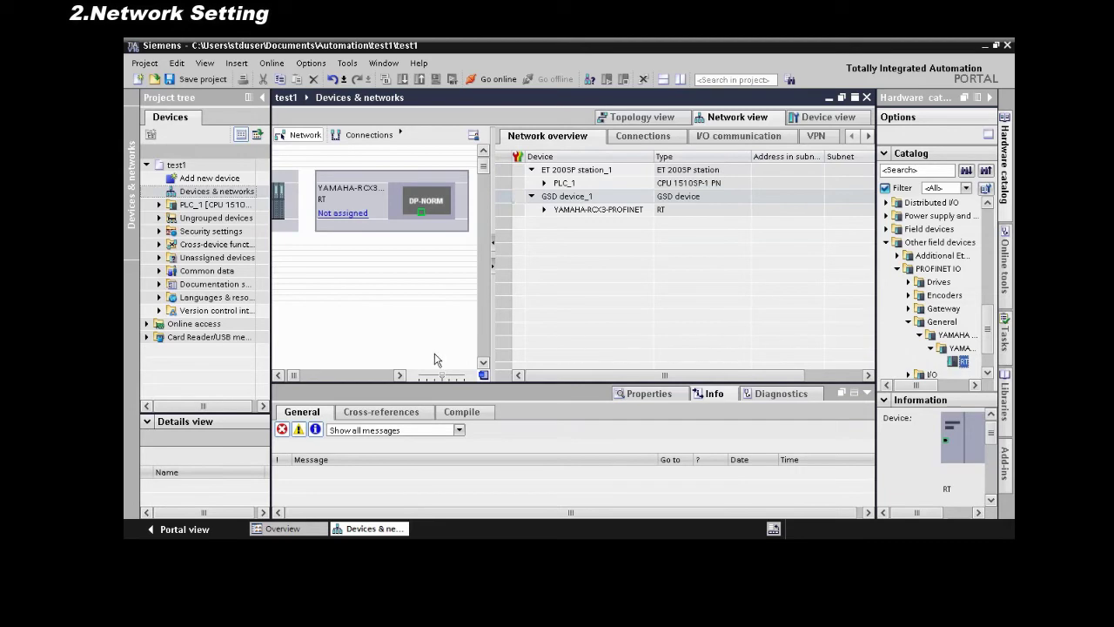
click(283, 376)
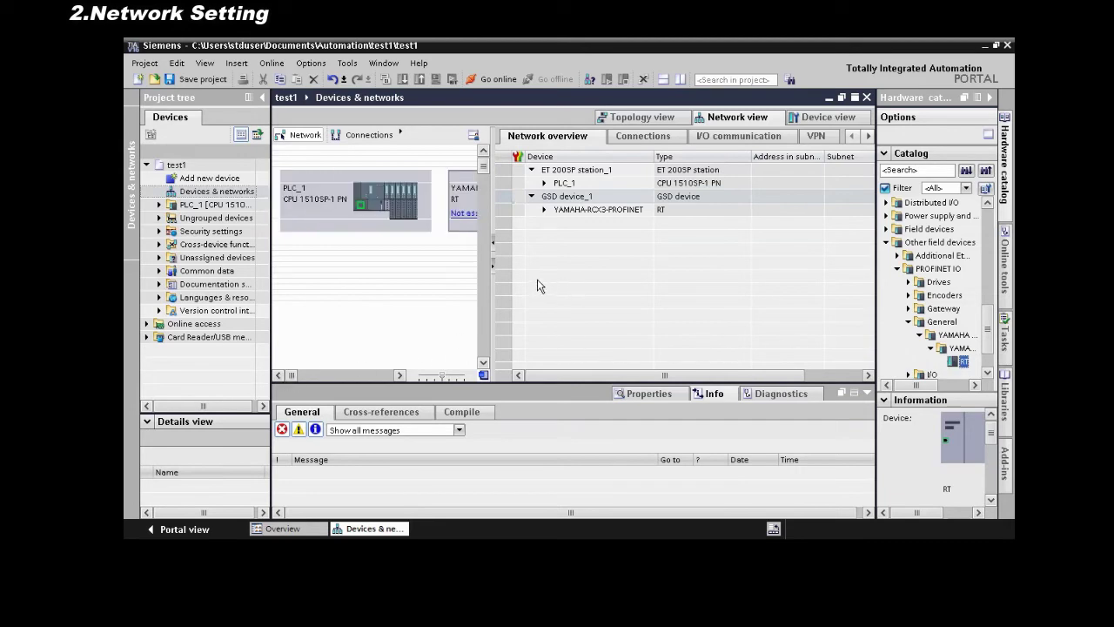
Link PLC_1's PROFINET port to the YAMAHA device, creating PLC_1.PROFINET IO-System (100)
drag(498, 281, 627, 284)
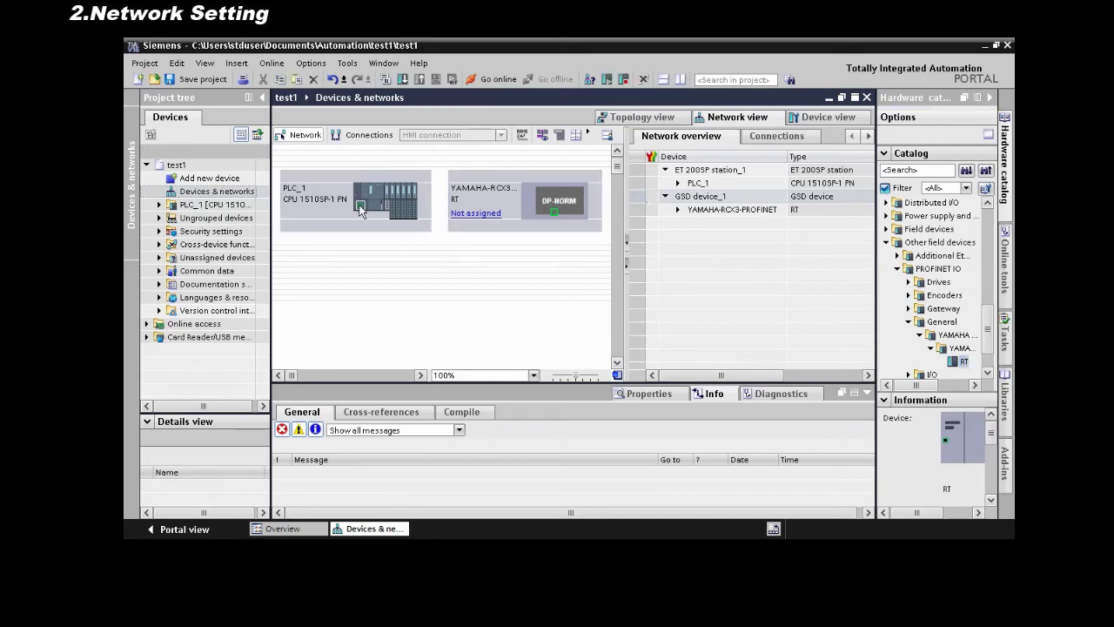
drag(360, 209, 557, 213)
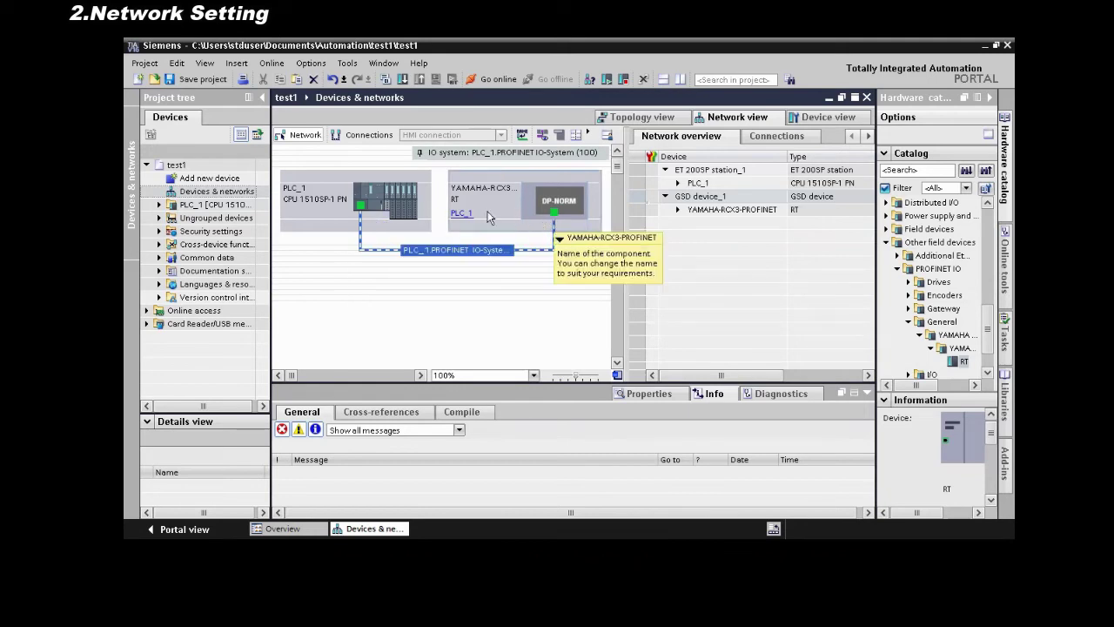
Verify PLC_1 uses IP 192.168.0.1, mask 255.255.255.0 and name plc_1, then select the YAMAHA device
click(394, 207)
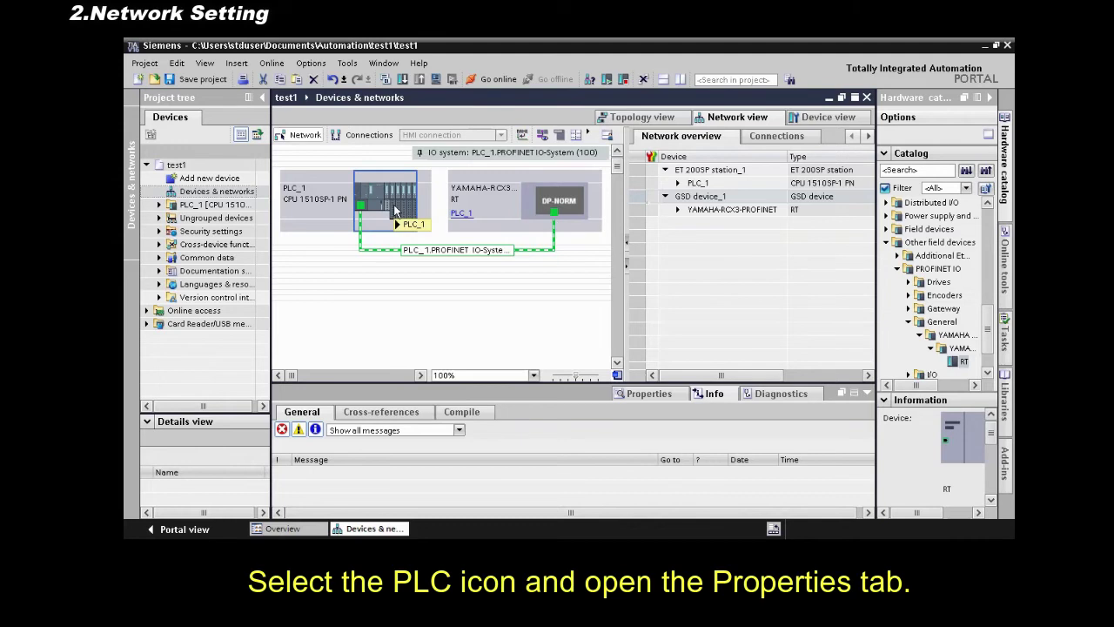
click(646, 393)
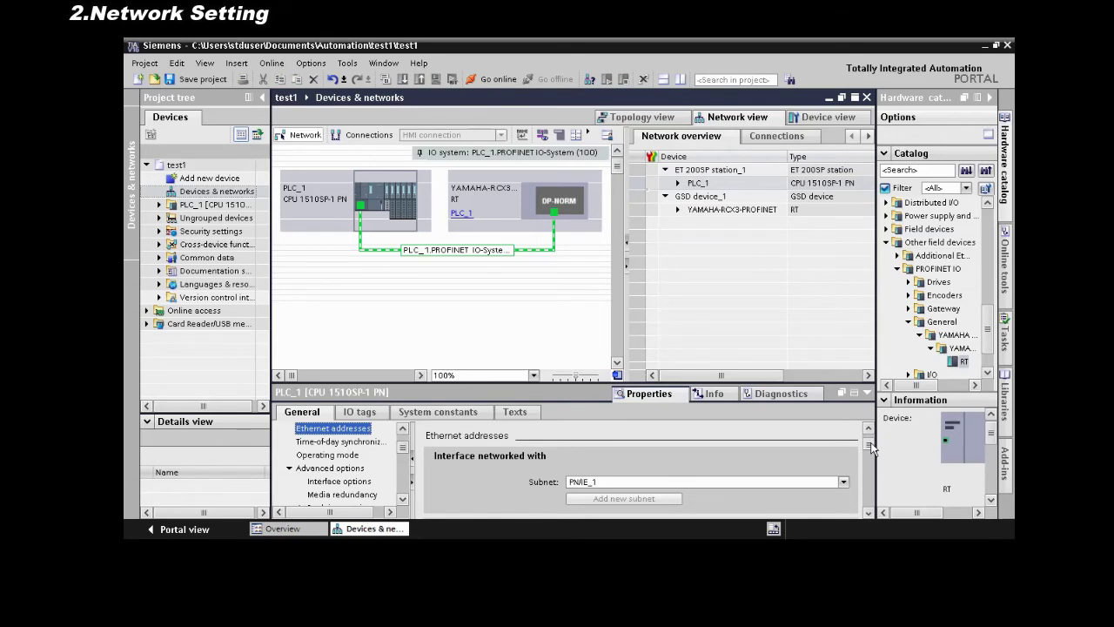
drag(870, 441, 869, 459)
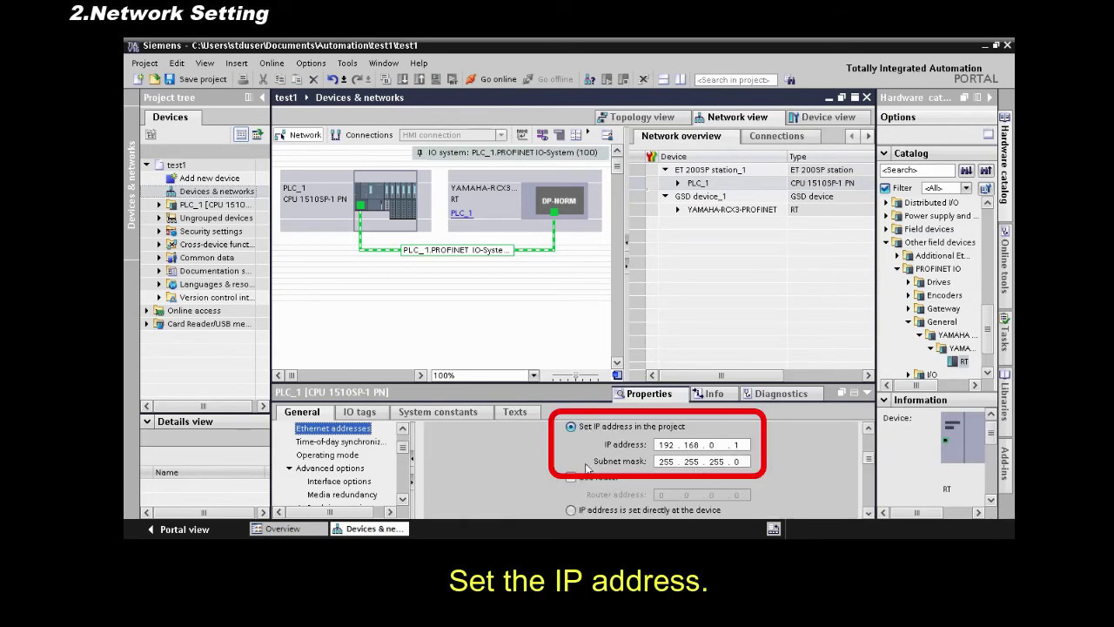
drag(869, 462, 868, 483)
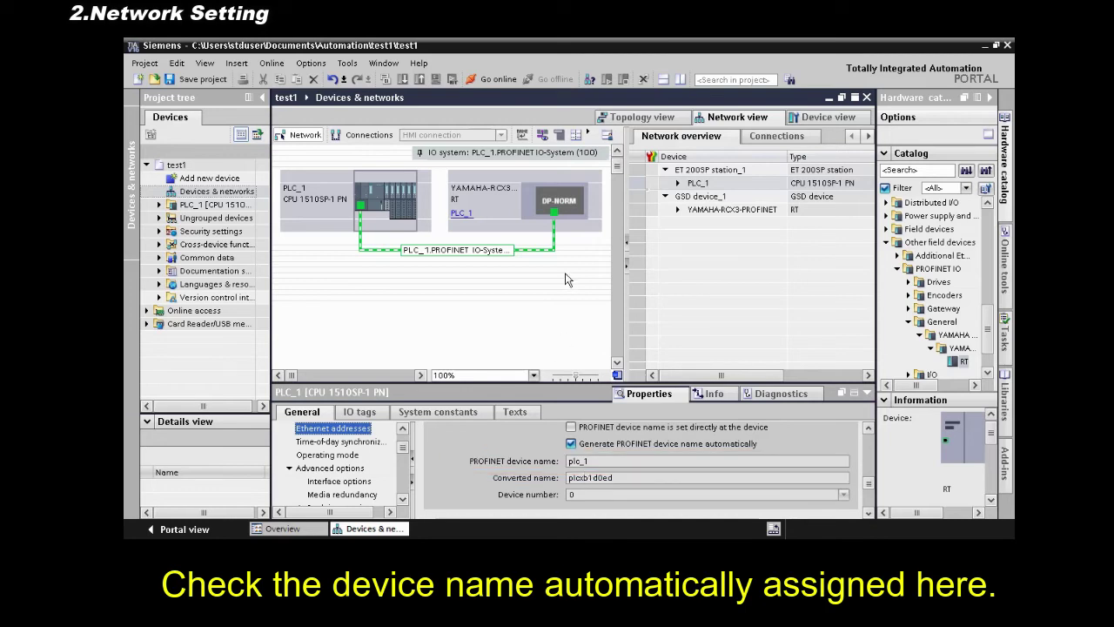
click(566, 216)
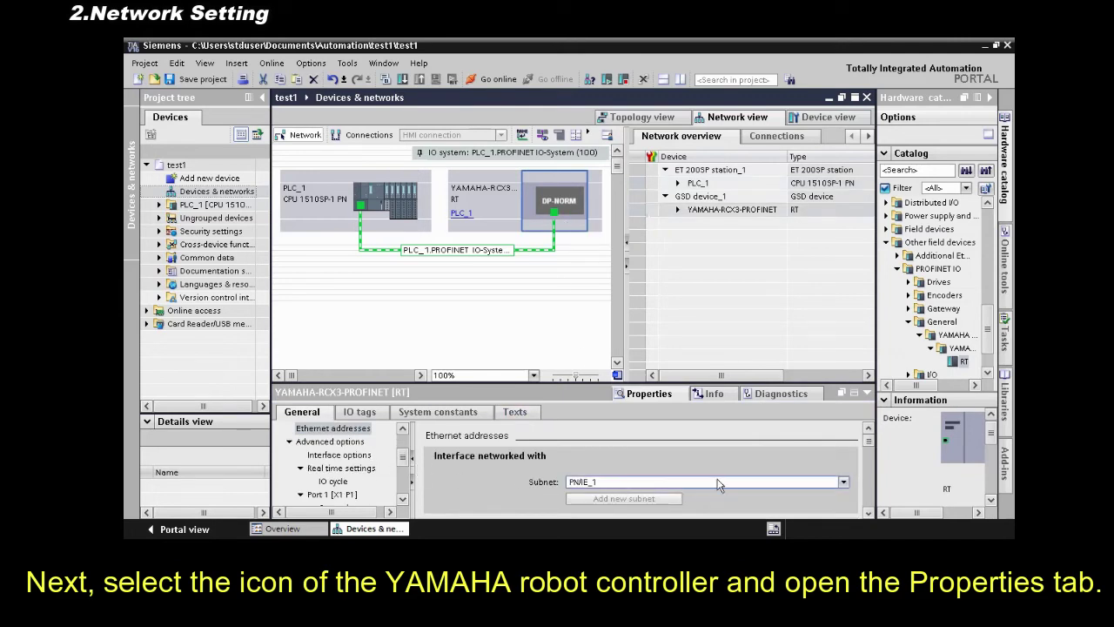
Confirm the YAMAHA device has IP 192.168.0.2, mask 255.255.255.0 and name yamaha-rcx3-profinet
drag(869, 445, 869, 466)
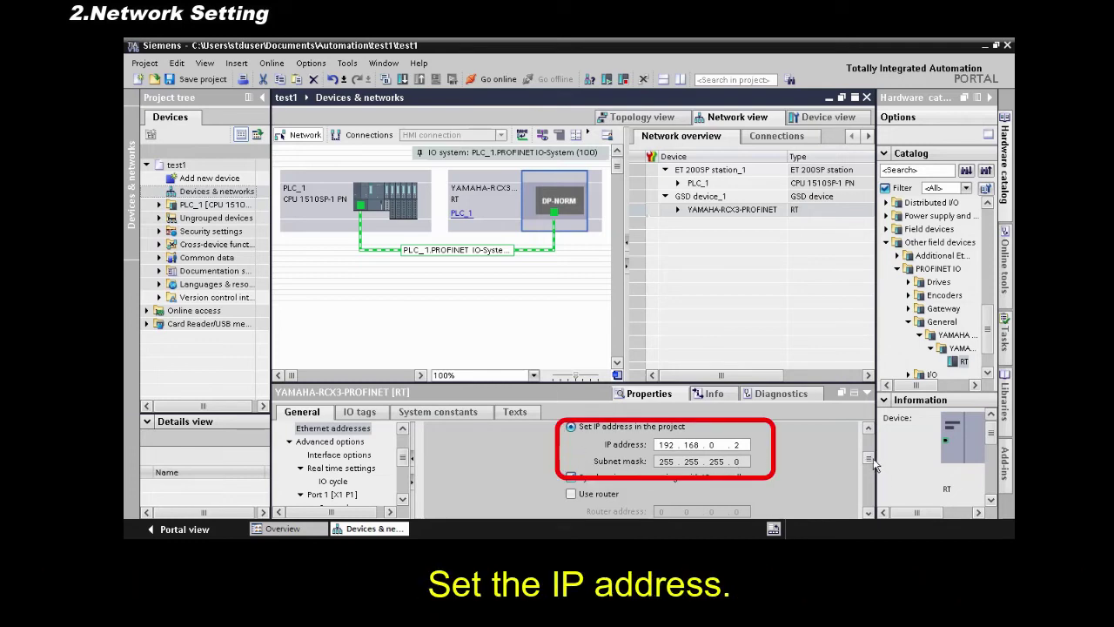
drag(871, 466, 871, 494)
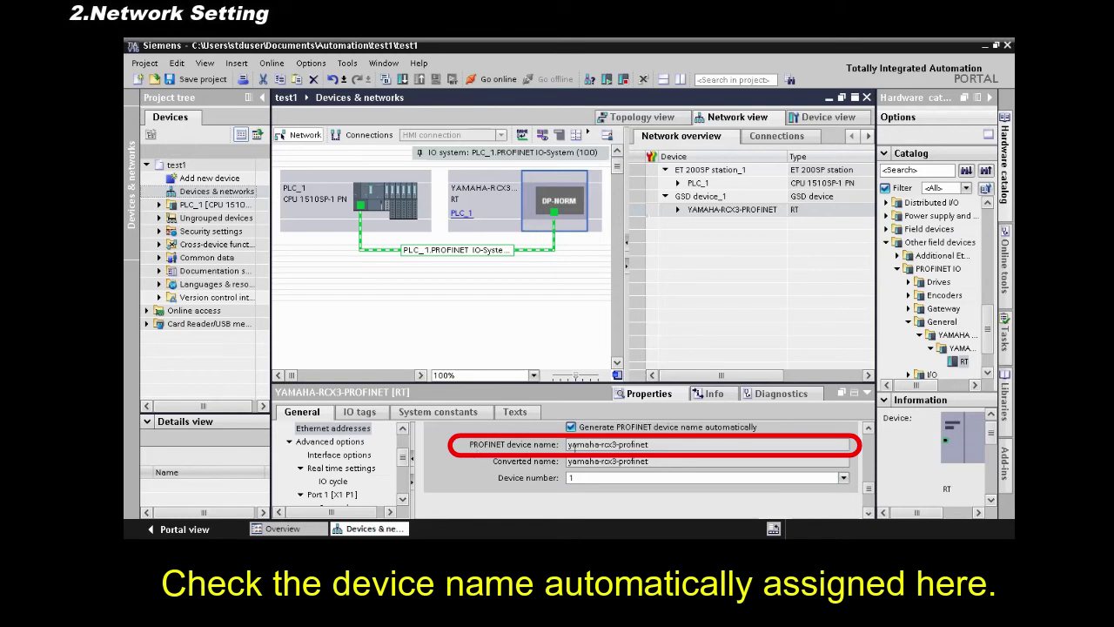
click(579, 231)
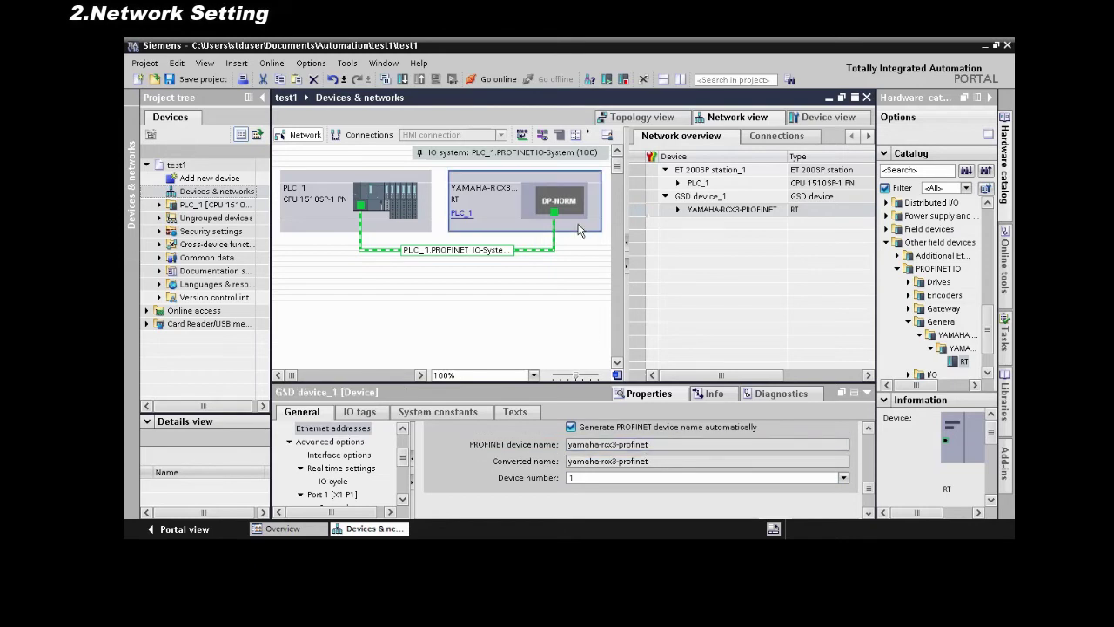
In the YAMAHA device view, insert IN/OUT 16 Words into slot 1 and IN/OUT 16 Bytes into slot 2
click(579, 227)
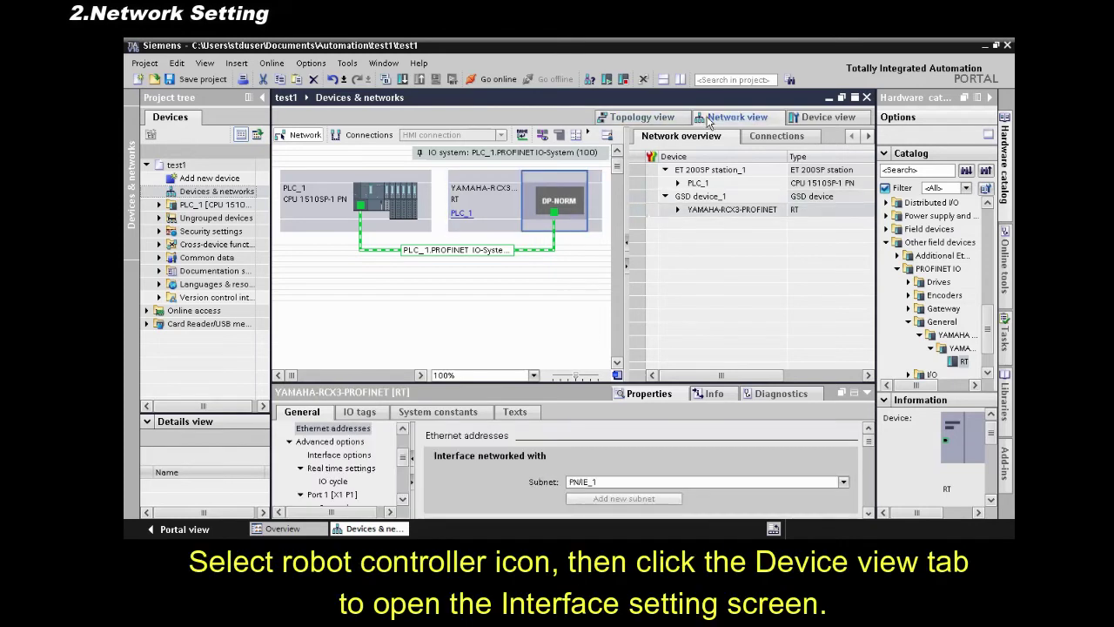
click(815, 120)
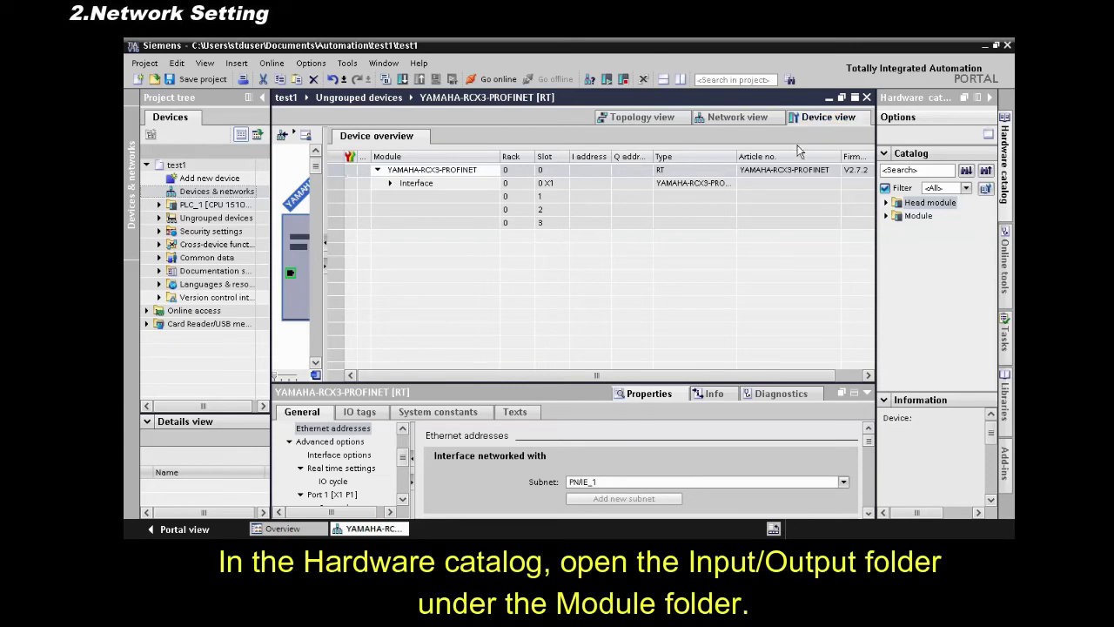
click(886, 216)
click(897, 229)
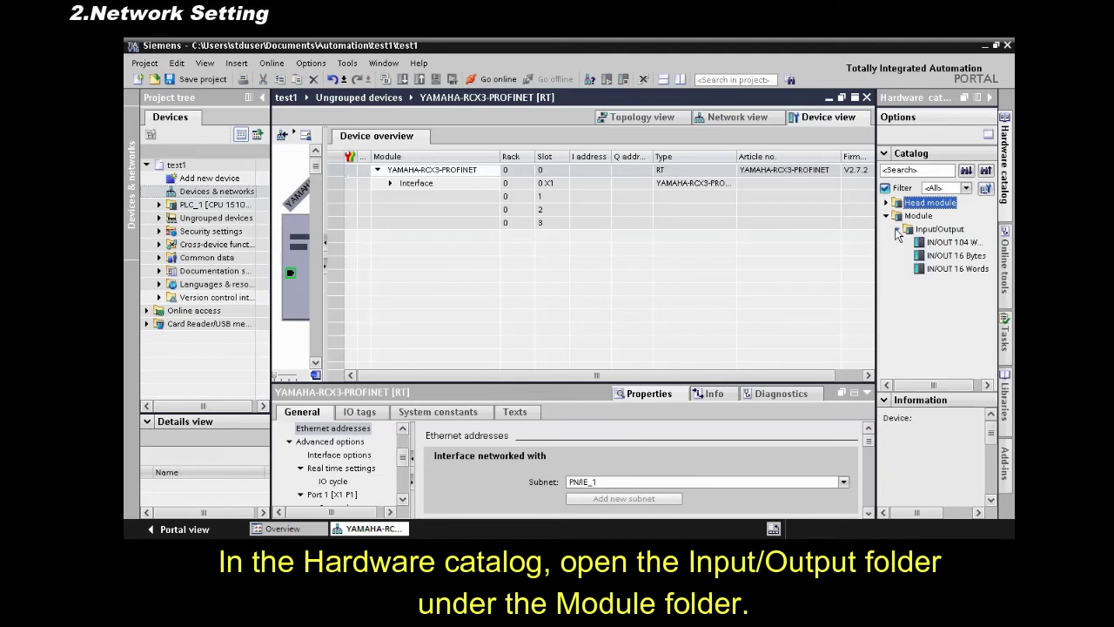
click(923, 272)
double_click(925, 275)
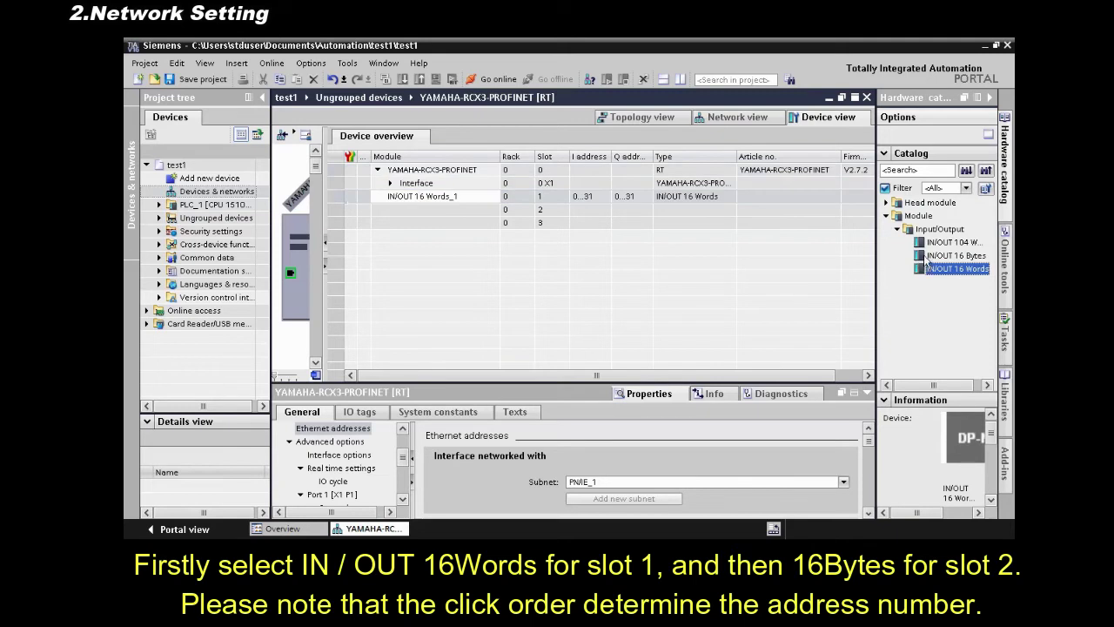
click(926, 258)
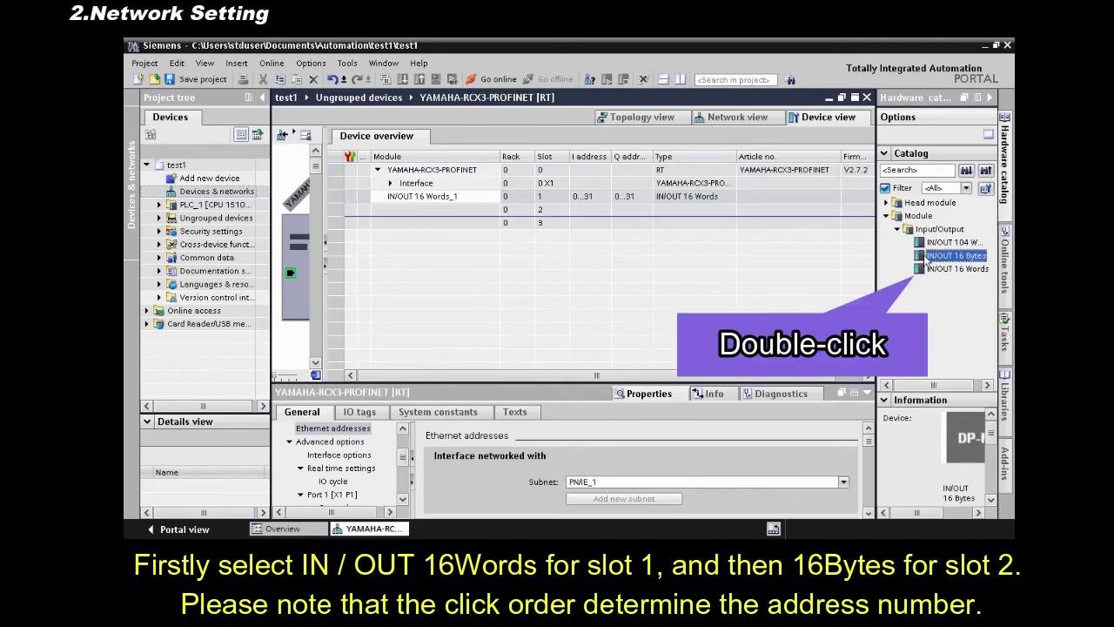
double_click(927, 258)
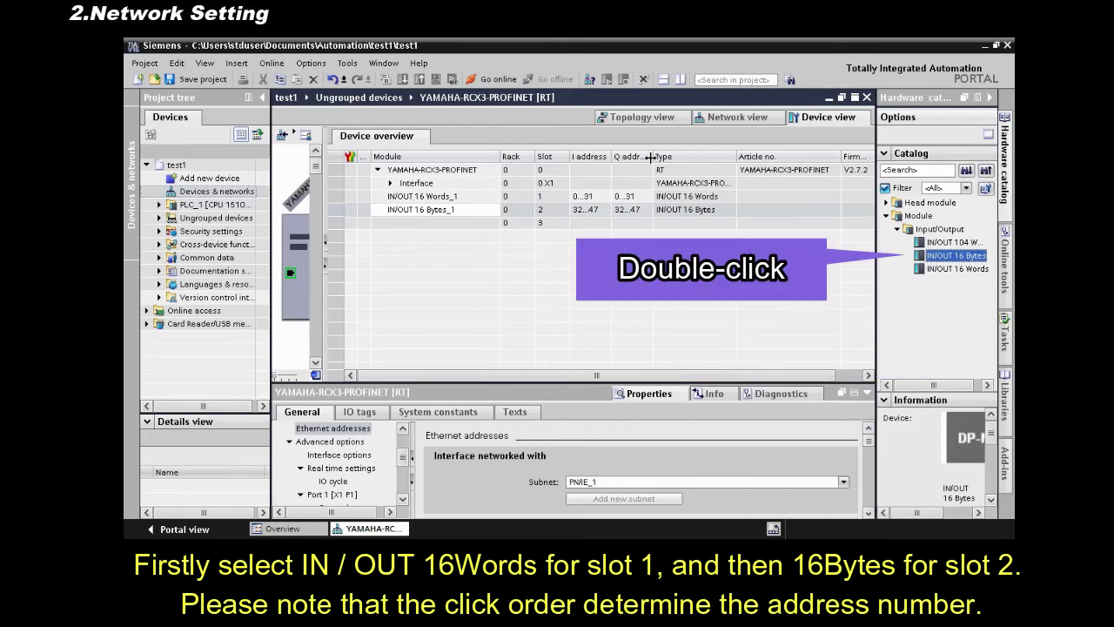
drag(649, 157, 665, 156)
click(644, 210)
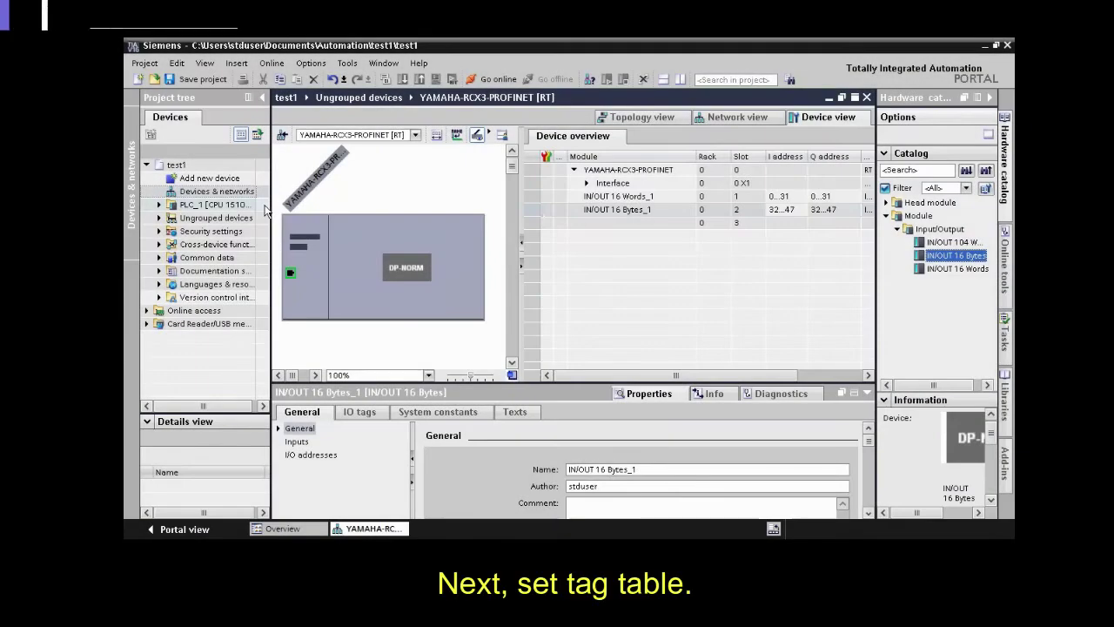
Open Default tag table [54] under PLC_1 > PLC tags
click(161, 206)
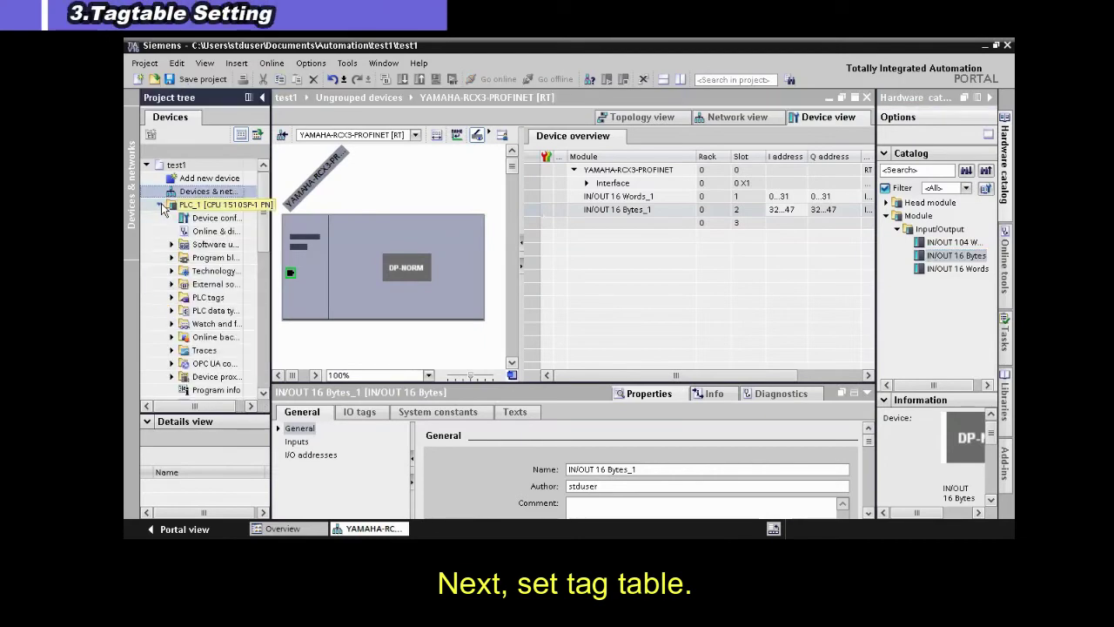
click(173, 298)
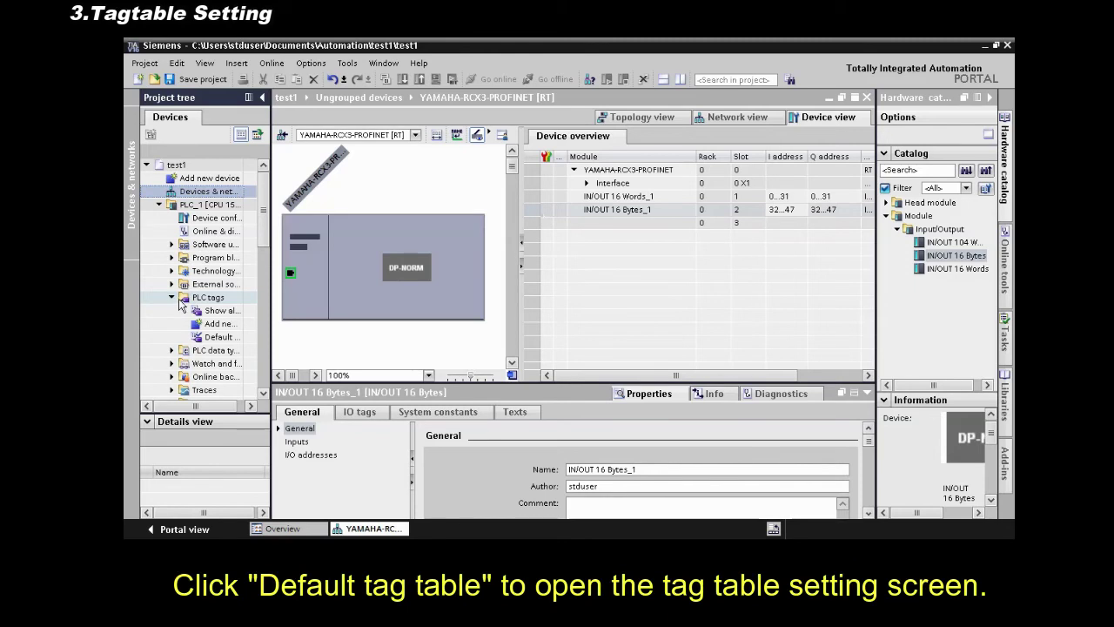
click(216, 338)
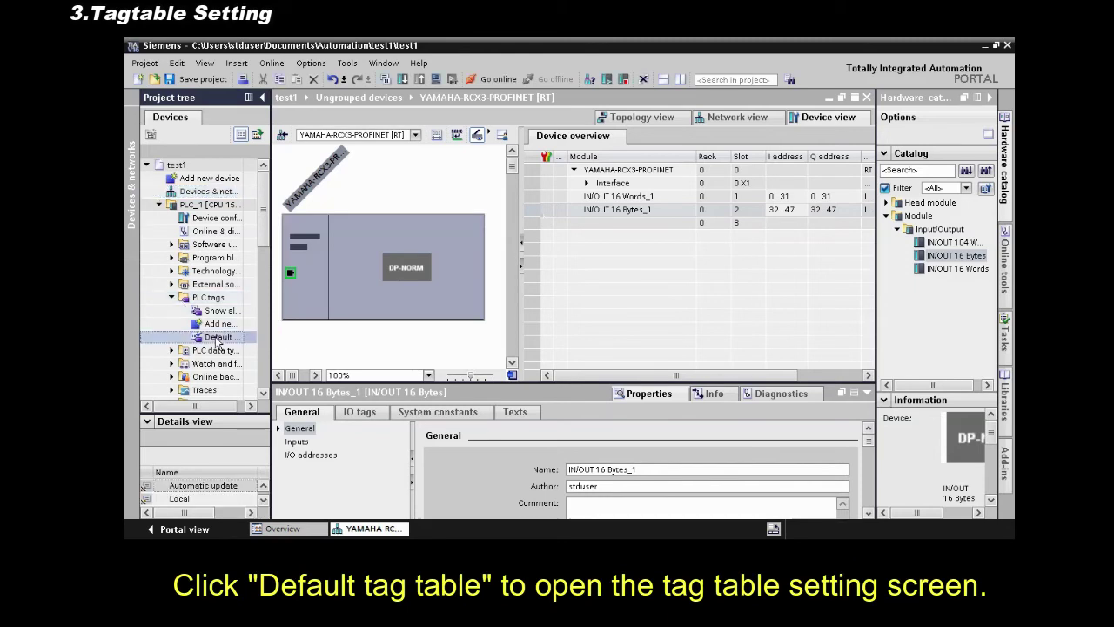
double_click(217, 339)
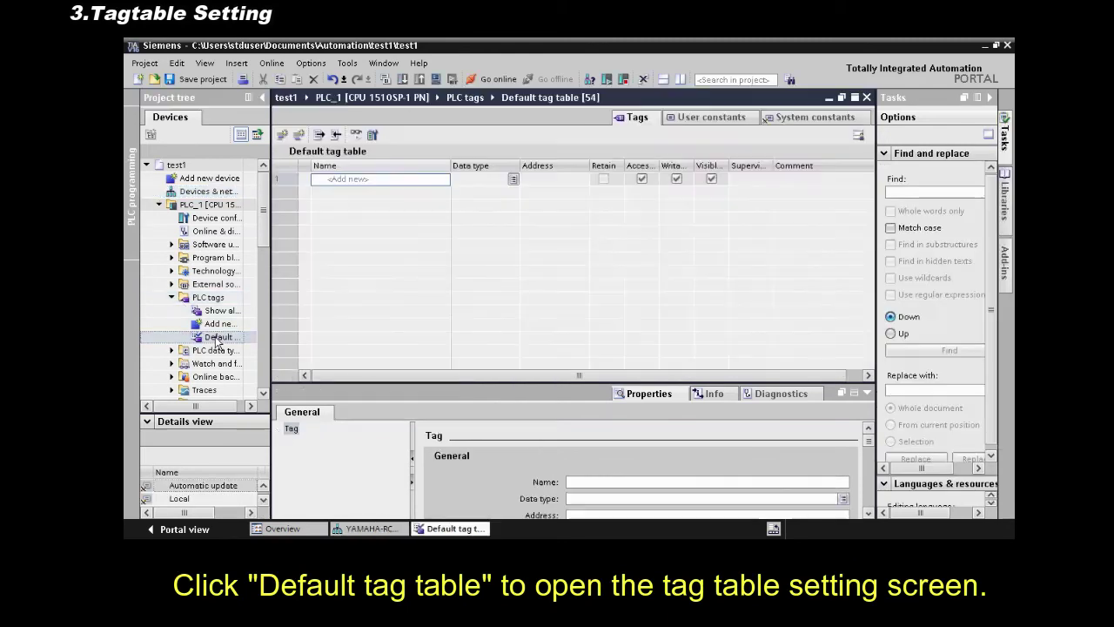
Create tag SOW0 in row 1 with data type Word at address %IW0
click(371, 182)
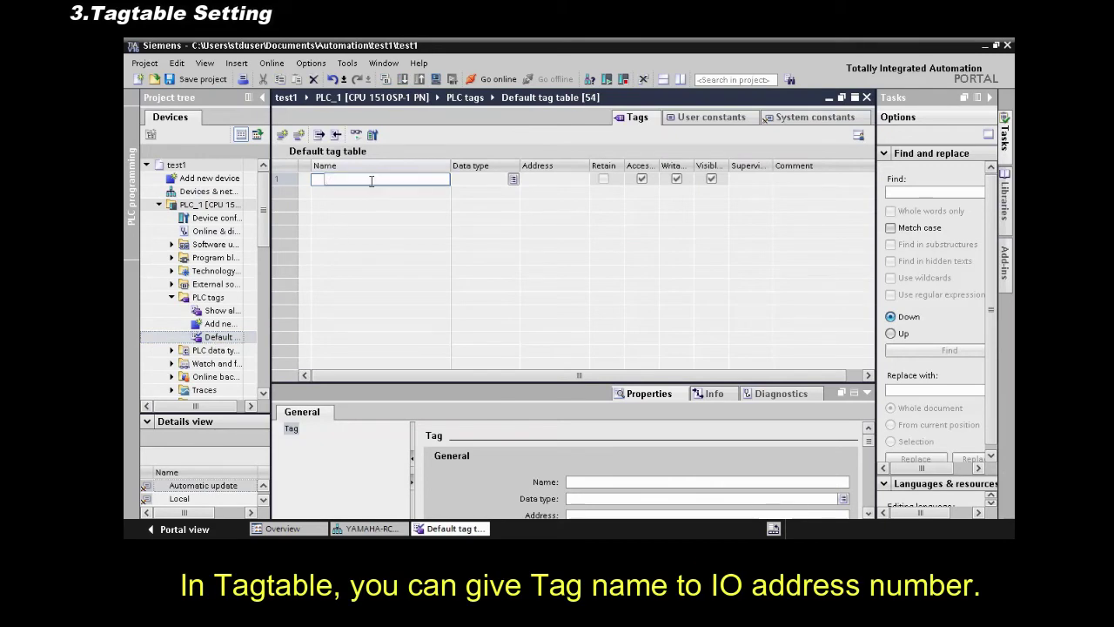
text(SOW0)
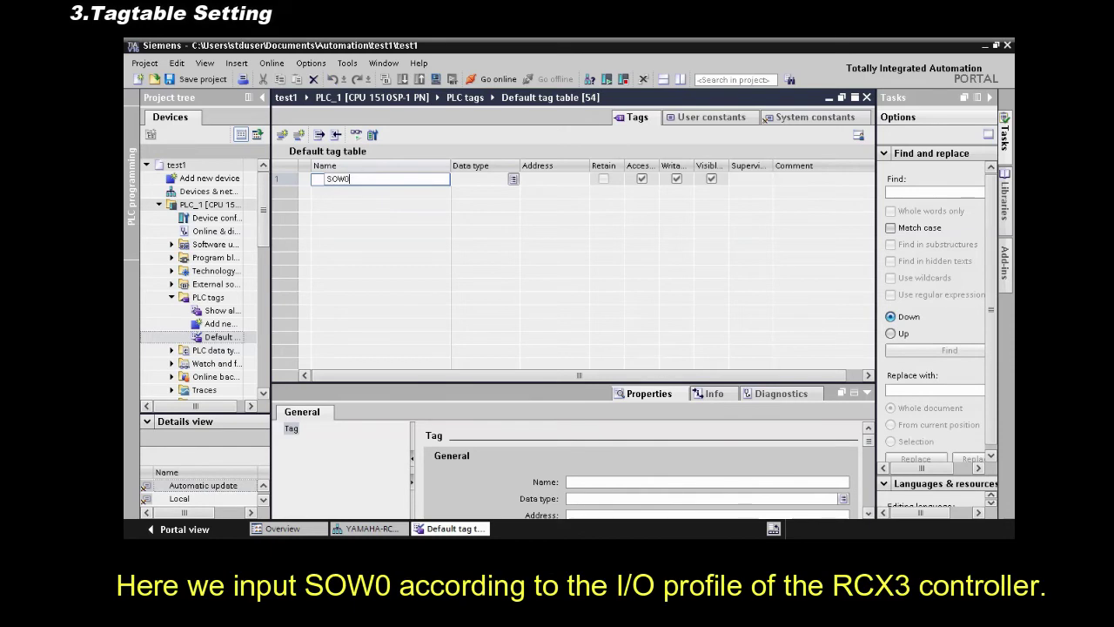
click(503, 181)
click(513, 179)
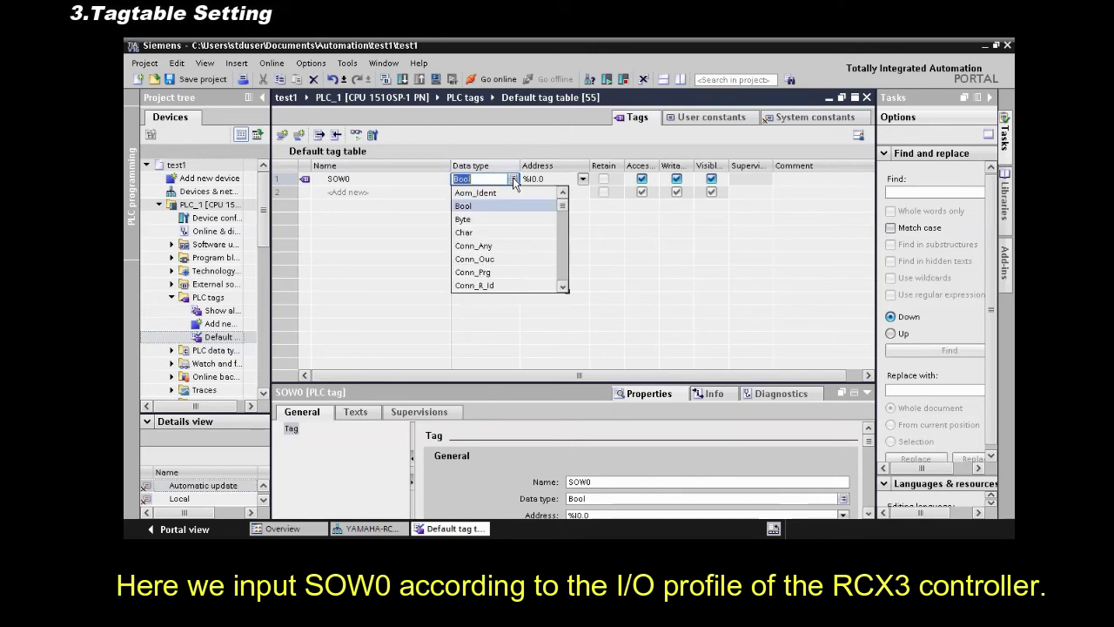
drag(561, 206, 554, 289)
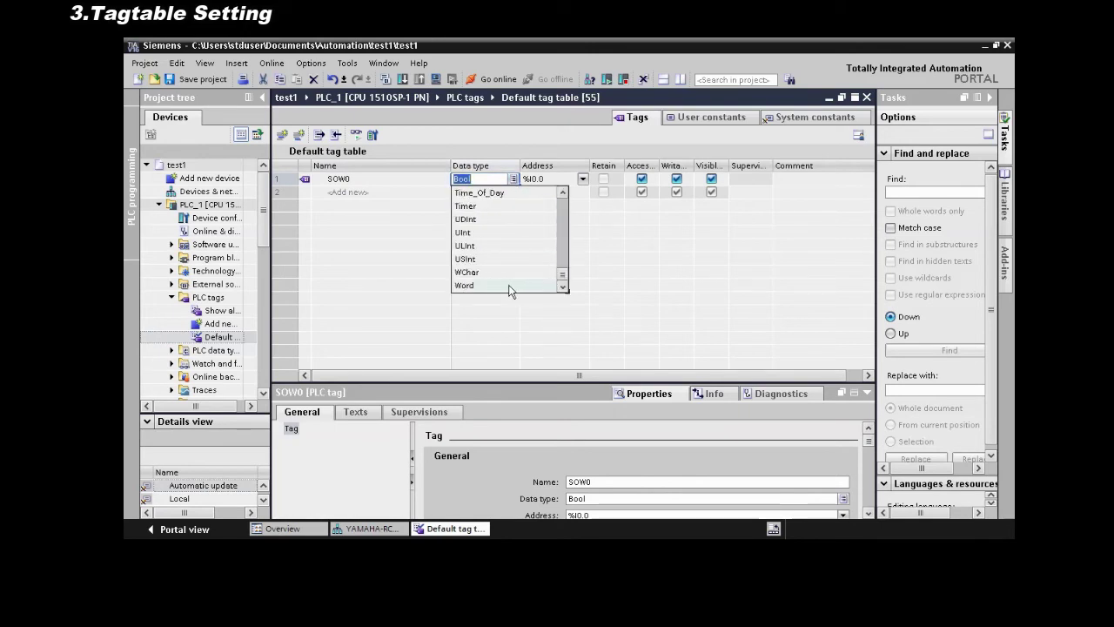
click(510, 285)
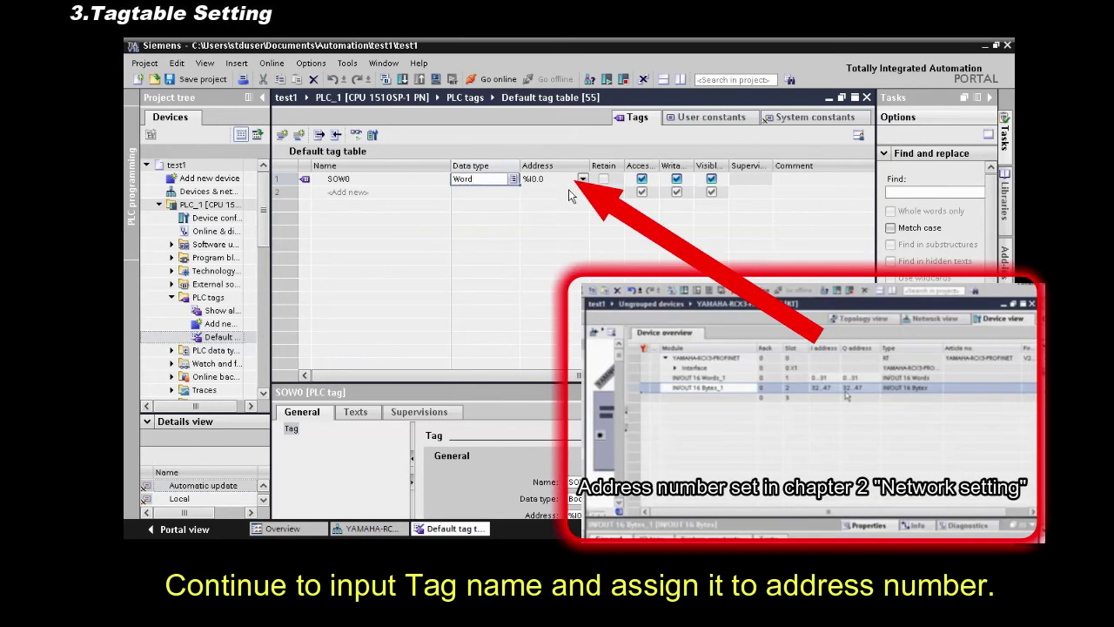
click(582, 179)
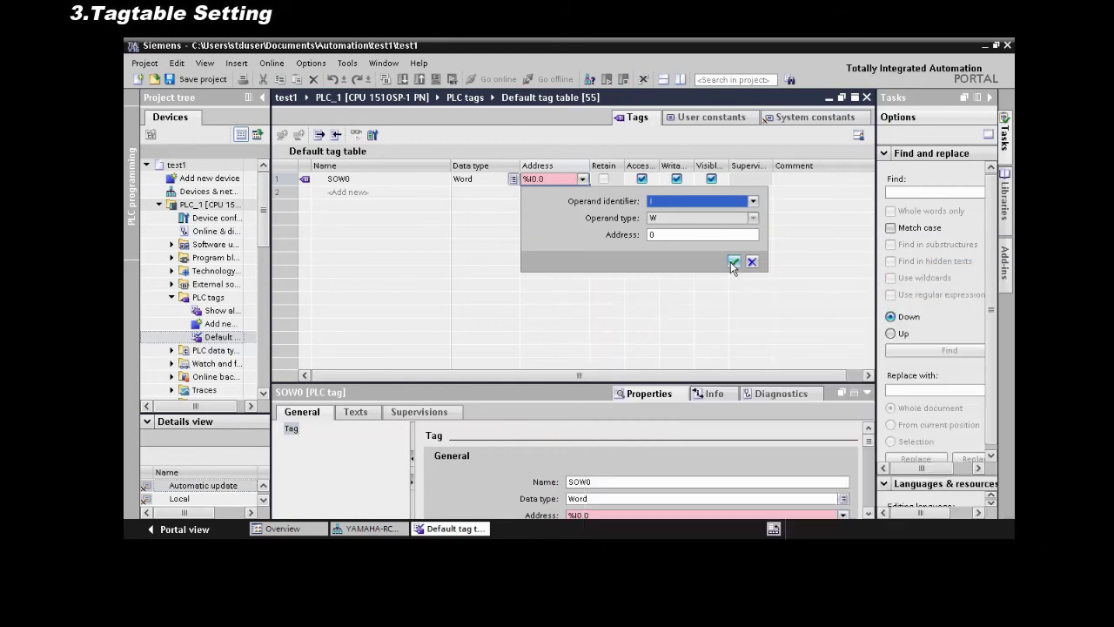
click(732, 262)
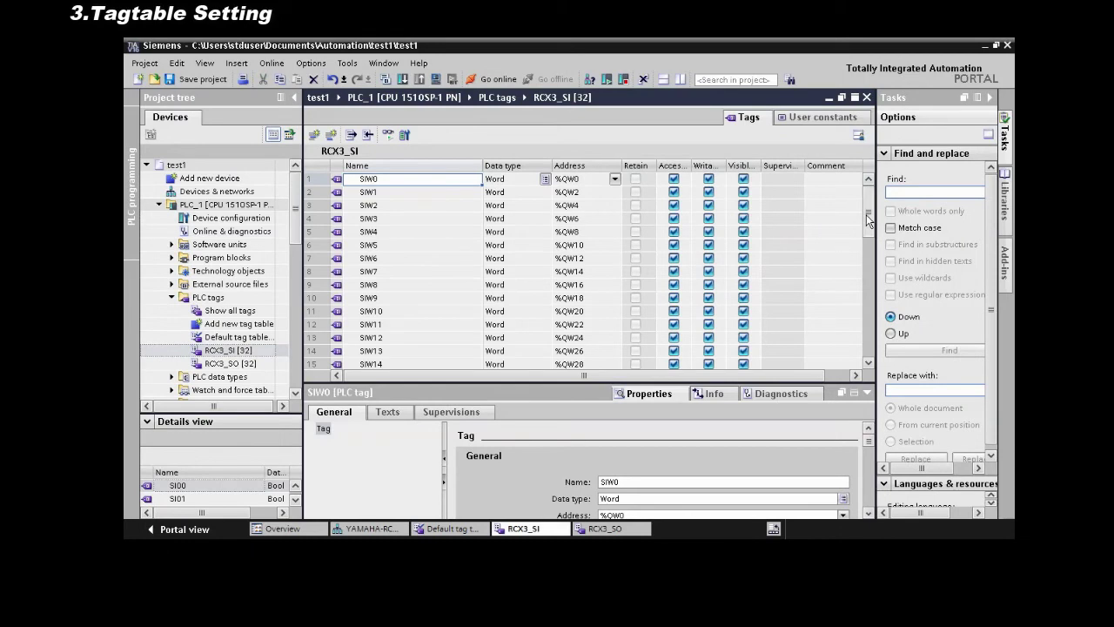
Review the RCX3_SI tags, then open the RCX3_SO table listing SO05–SO17 at %I32.5–%I33.7
drag(868, 220, 880, 293)
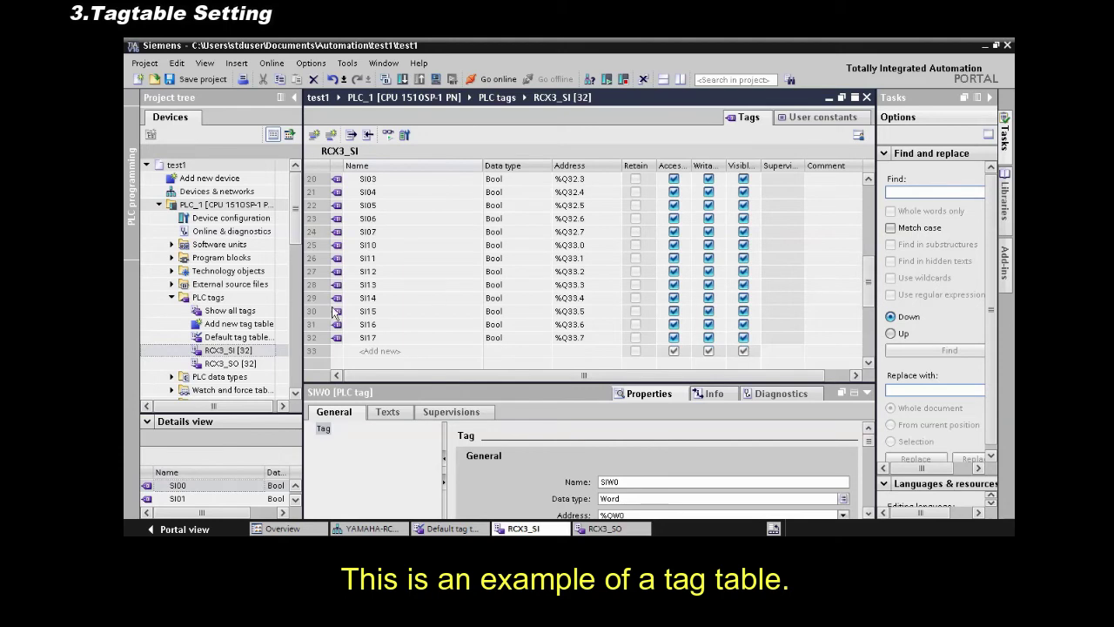
click(246, 367)
double_click(248, 371)
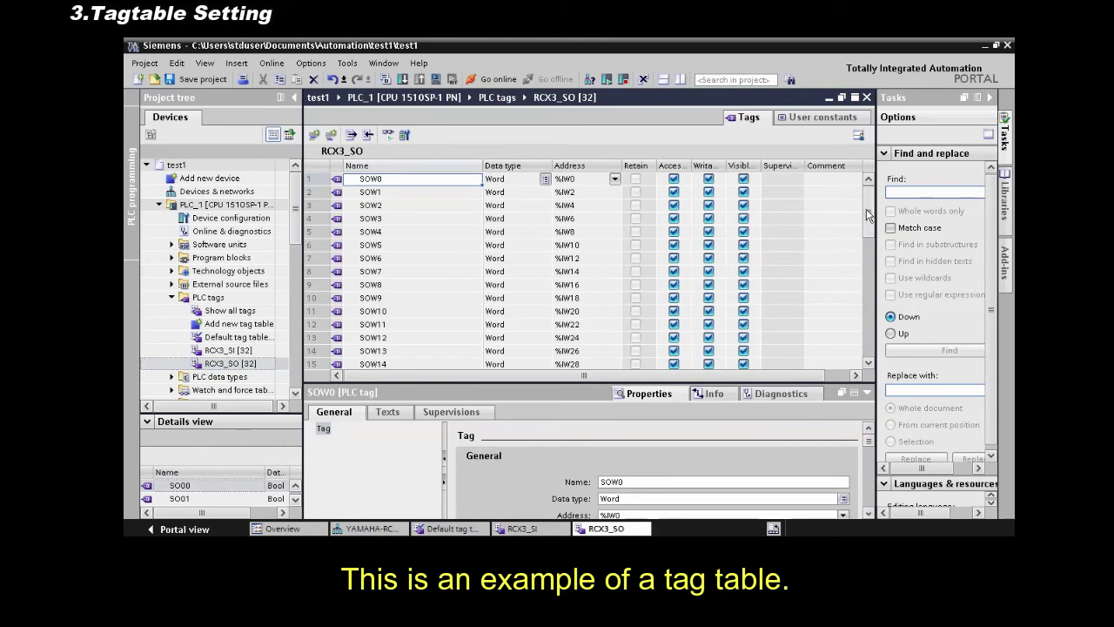
drag(869, 215, 855, 298)
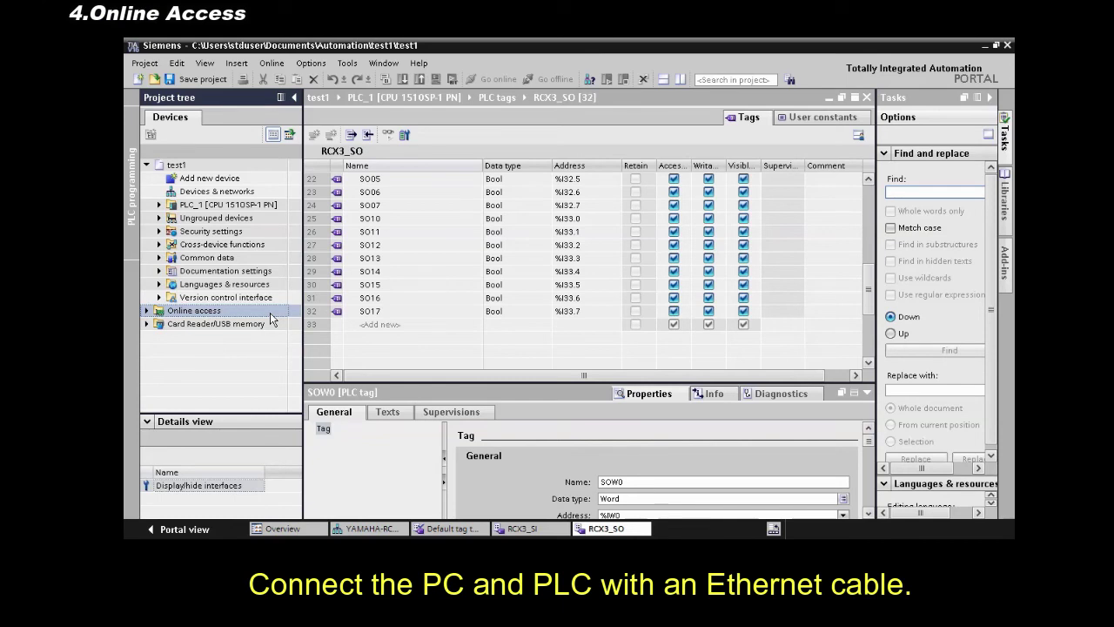
Scan the Realtek PCIe GBE adapter for accessible devices and select the found device's Online & diagnostics
click(147, 311)
click(160, 338)
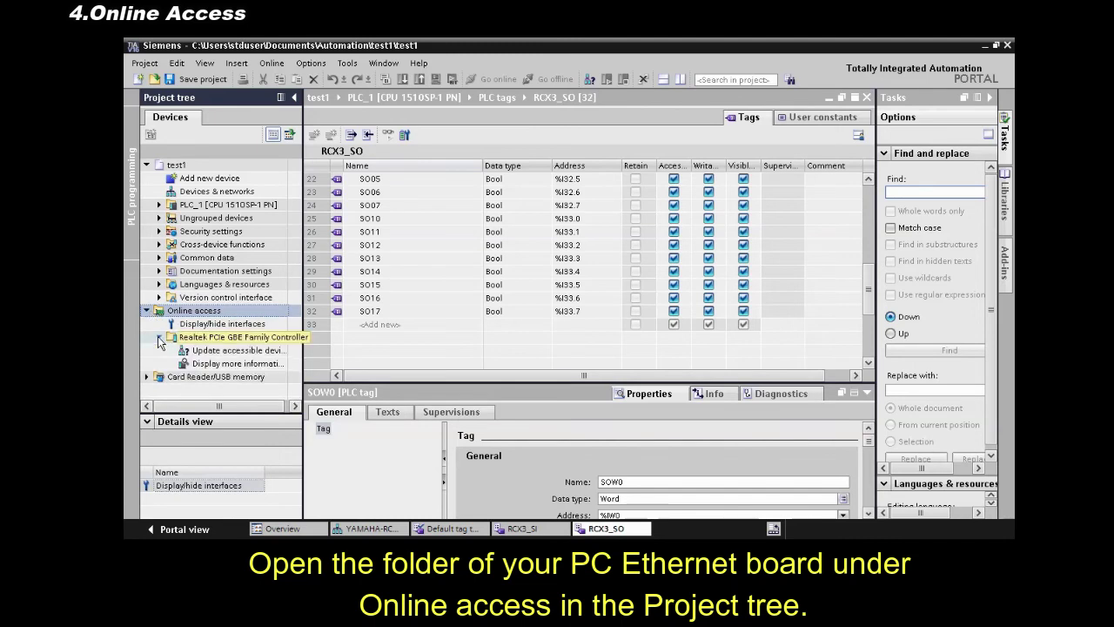
double_click(215, 352)
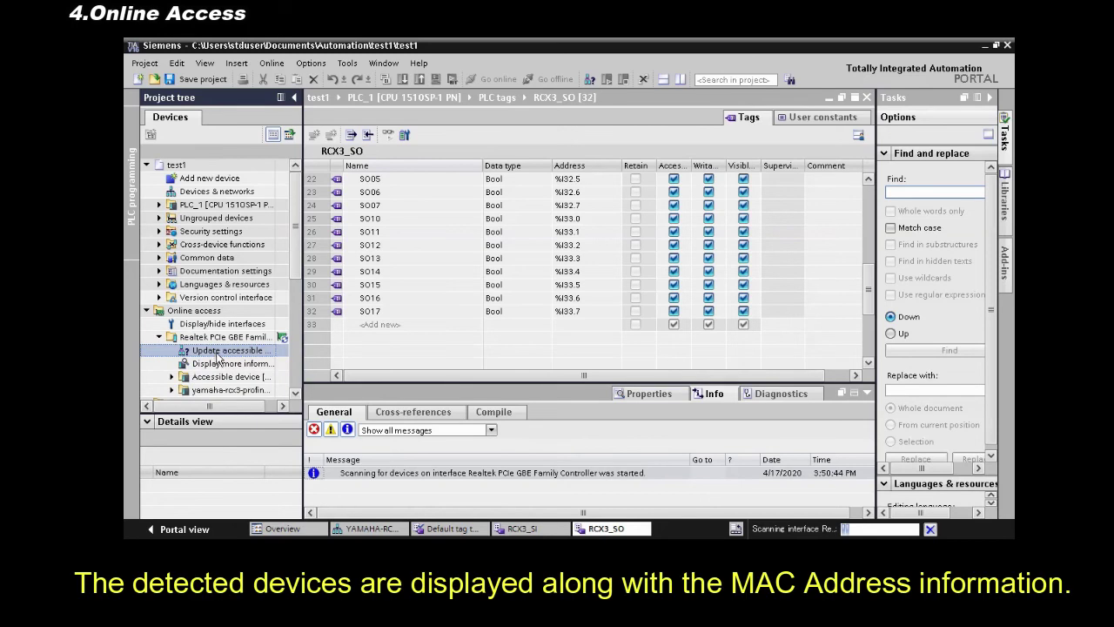
scroll(296, 291, down, 1)
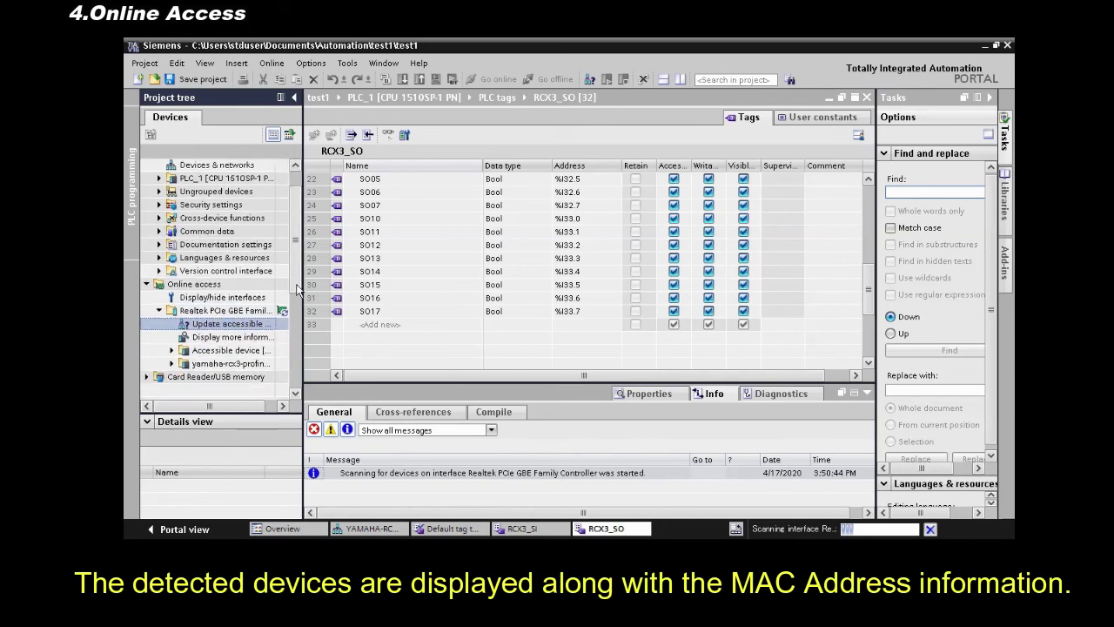
scroll(296, 292, down, 1)
click(173, 339)
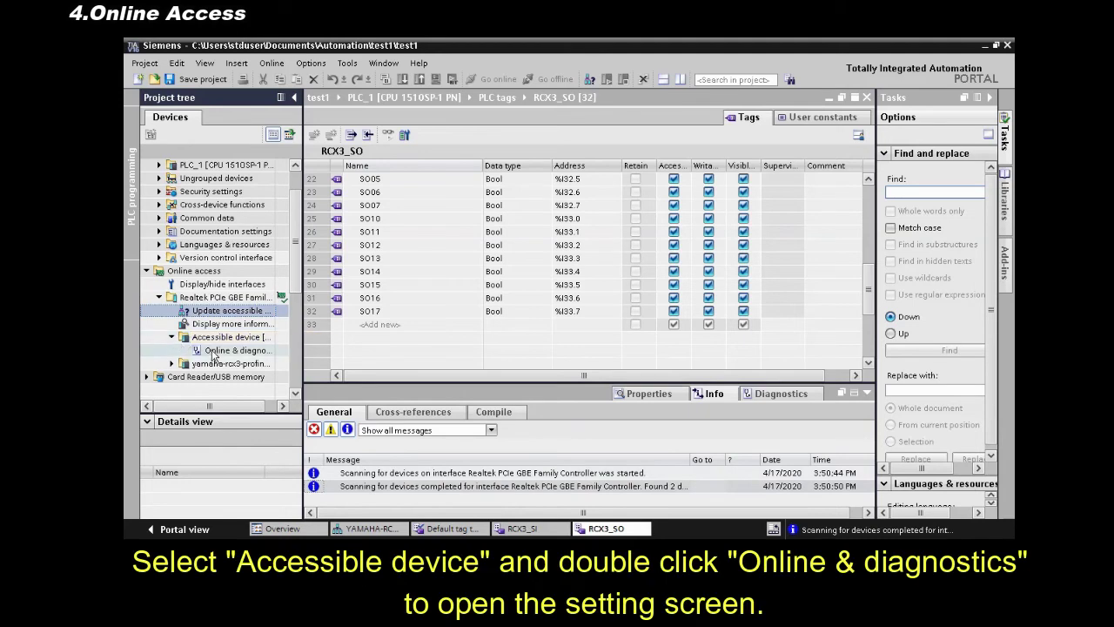
click(213, 351)
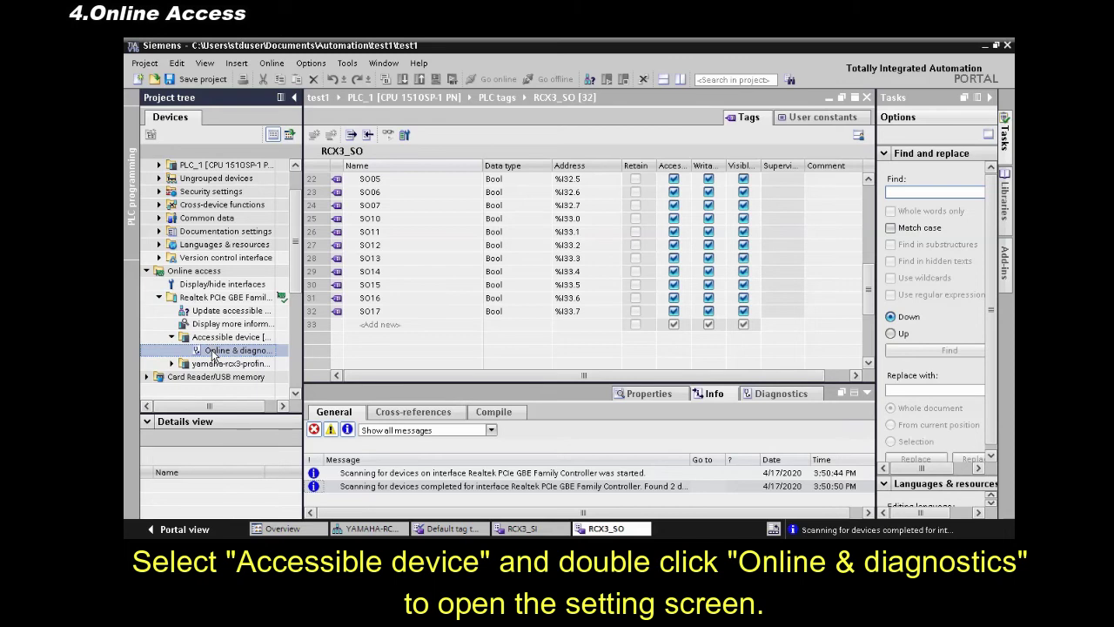
In the device's online diagnostics, assign IP address 192.168.0.1 with subnet mask 255.255.255.0
double_click(213, 352)
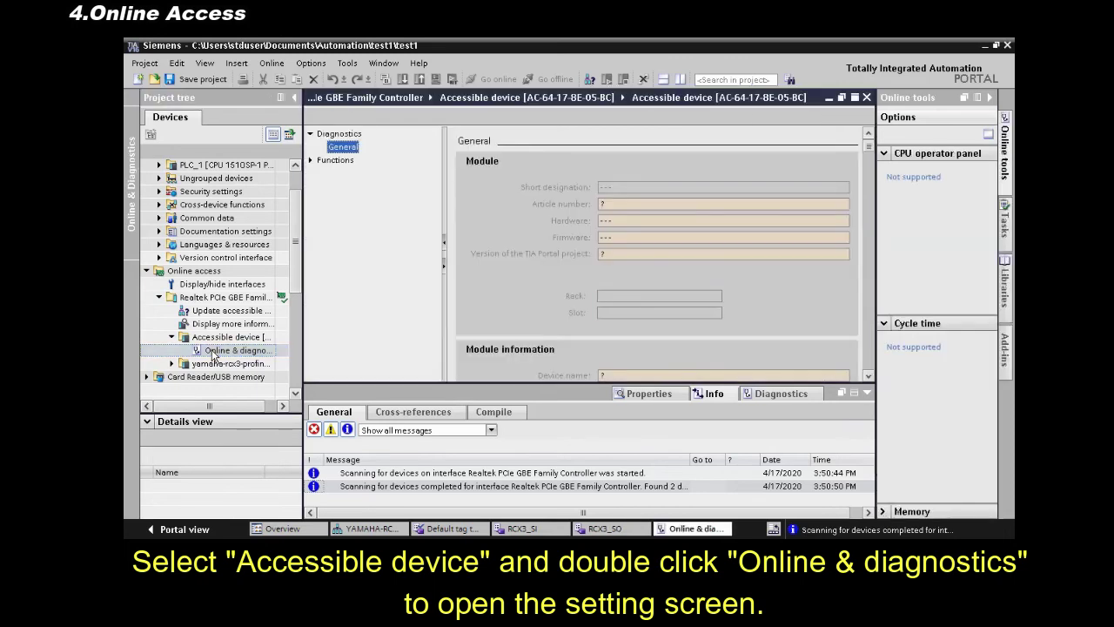
click(344, 162)
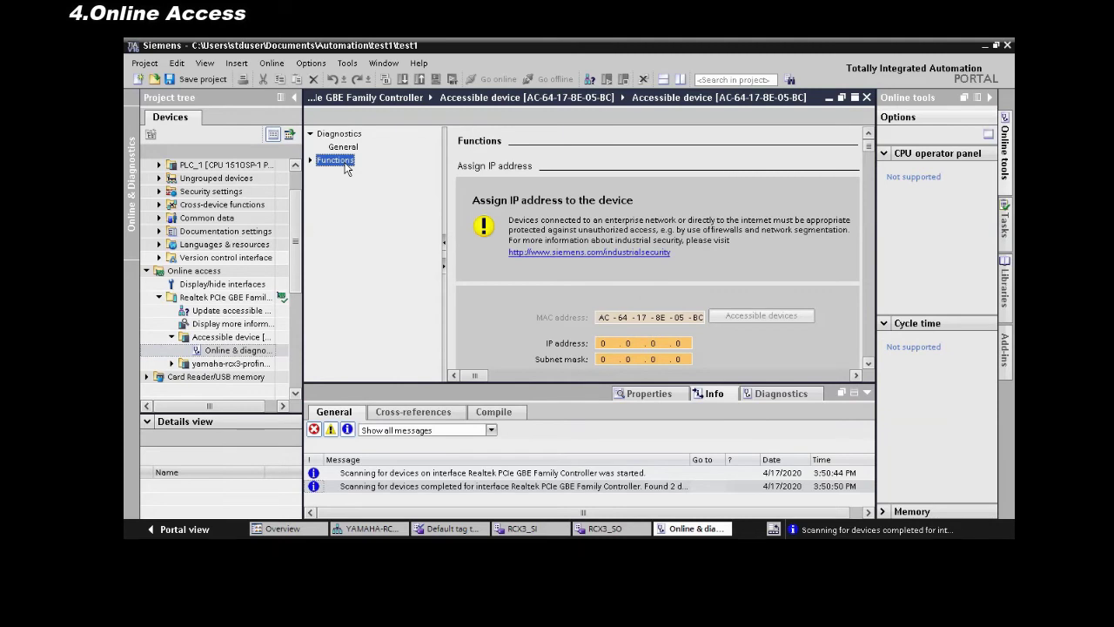
click(607, 343)
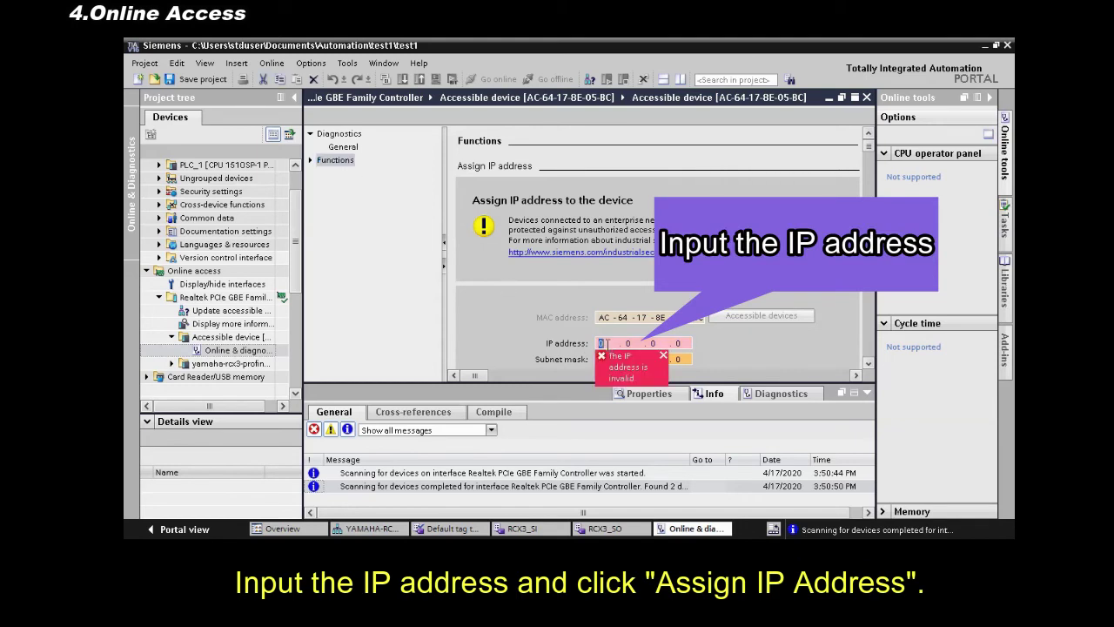
text(192 . )
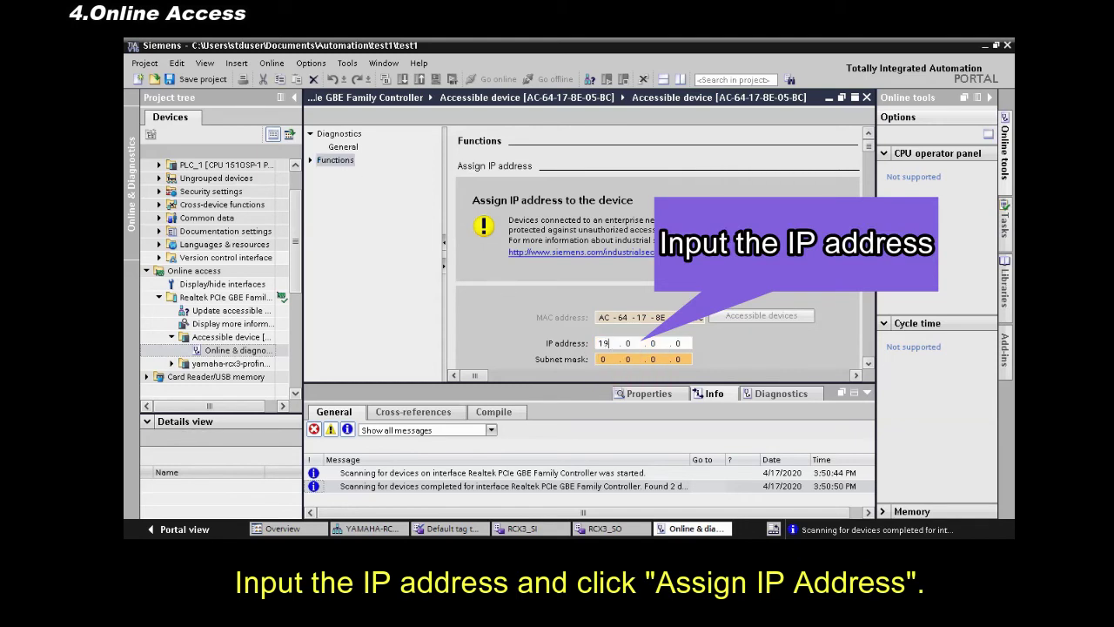
text(168)
click(680, 343)
click(601, 360)
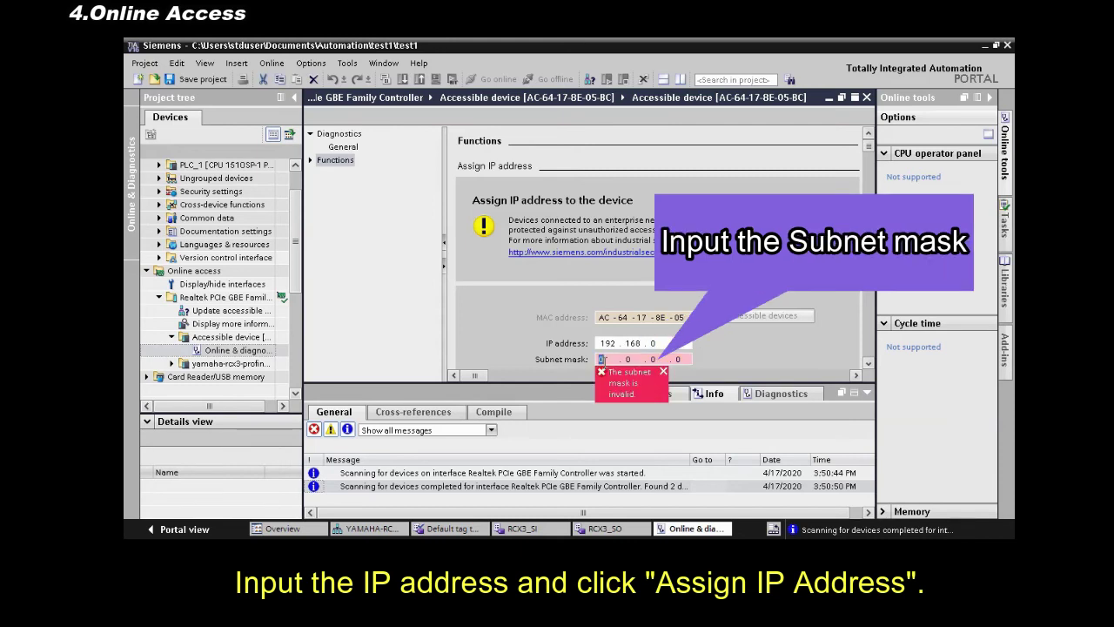
text(255 . 255 . )
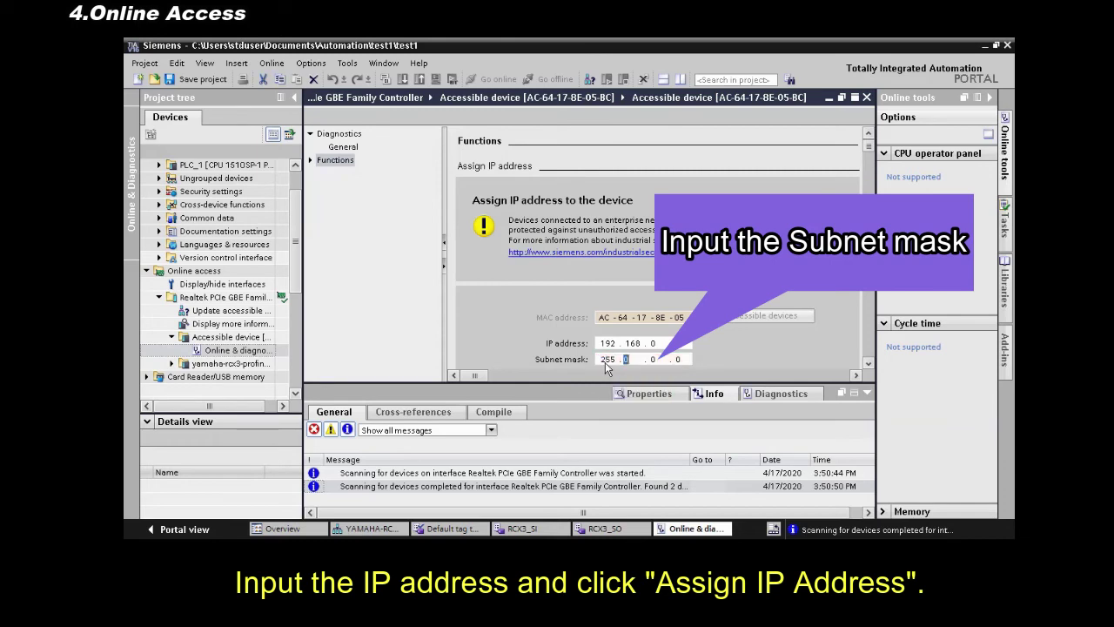
text(255)
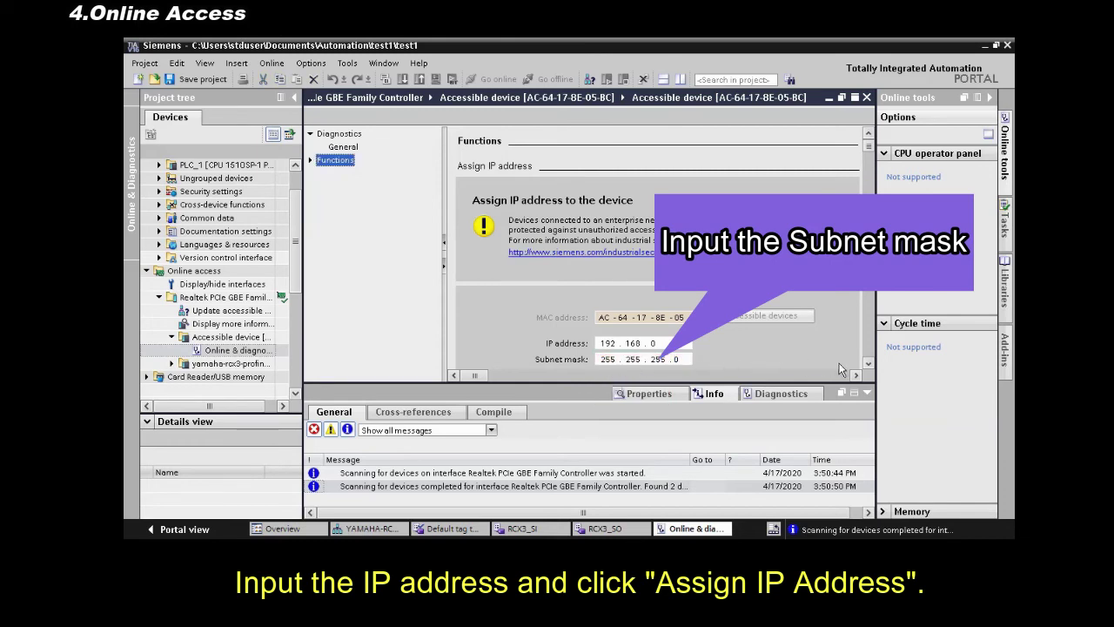
scroll(868, 366, down, 3)
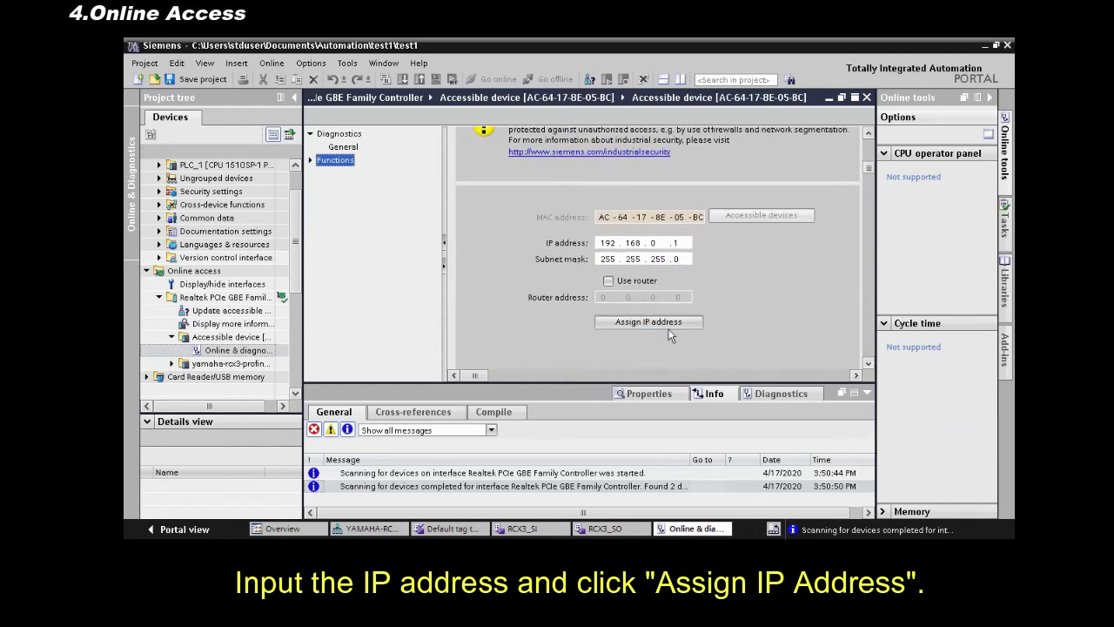
click(656, 323)
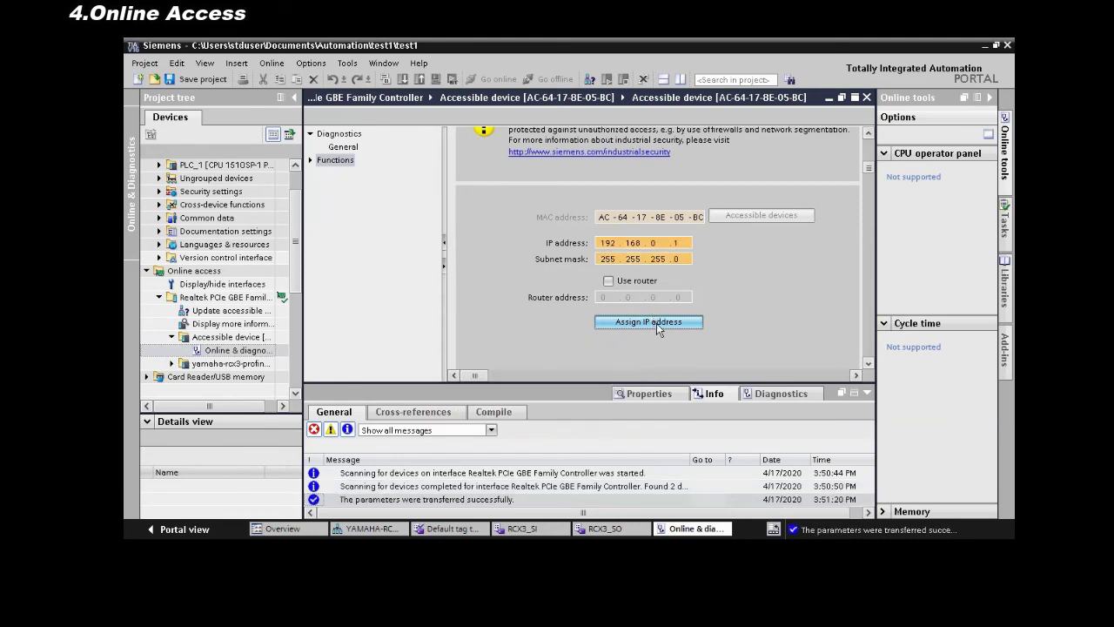
Enter plc_1 as the PROFINET device name
scroll(868, 367, down, 5)
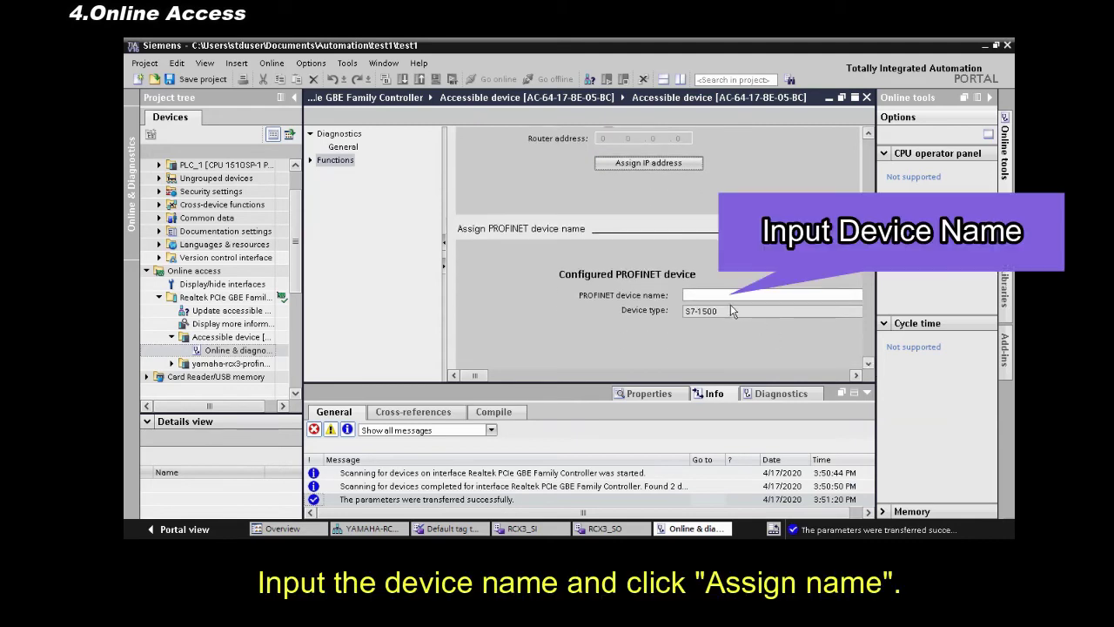
click(738, 294)
text(plc_)
text(1)
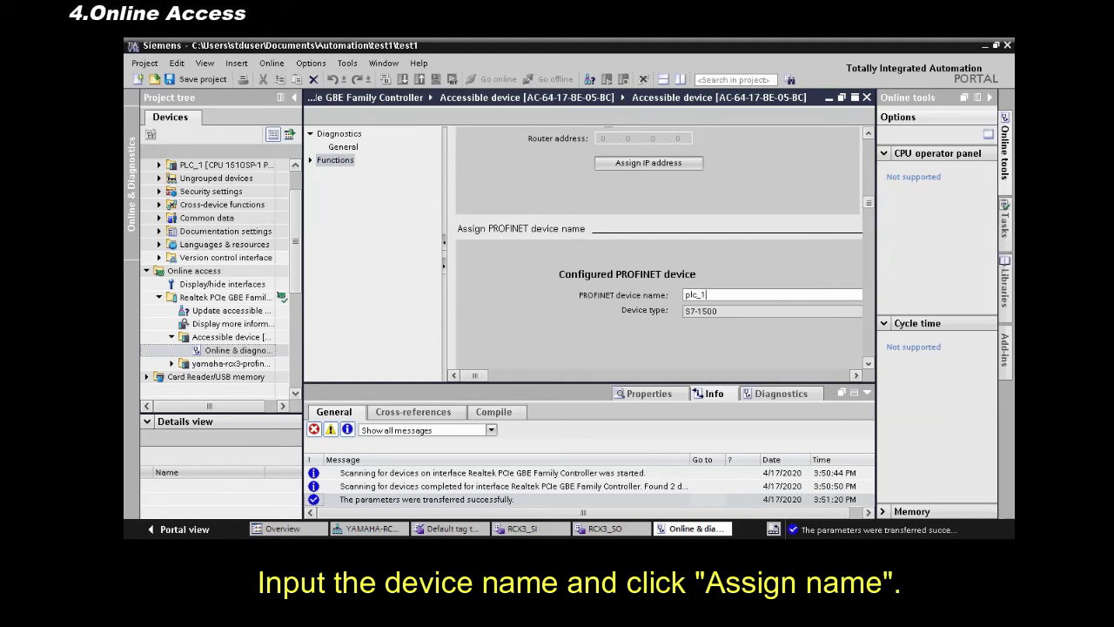
Select the accessible device in the list and assign it the name plc_1
scroll(869, 367, down, 5)
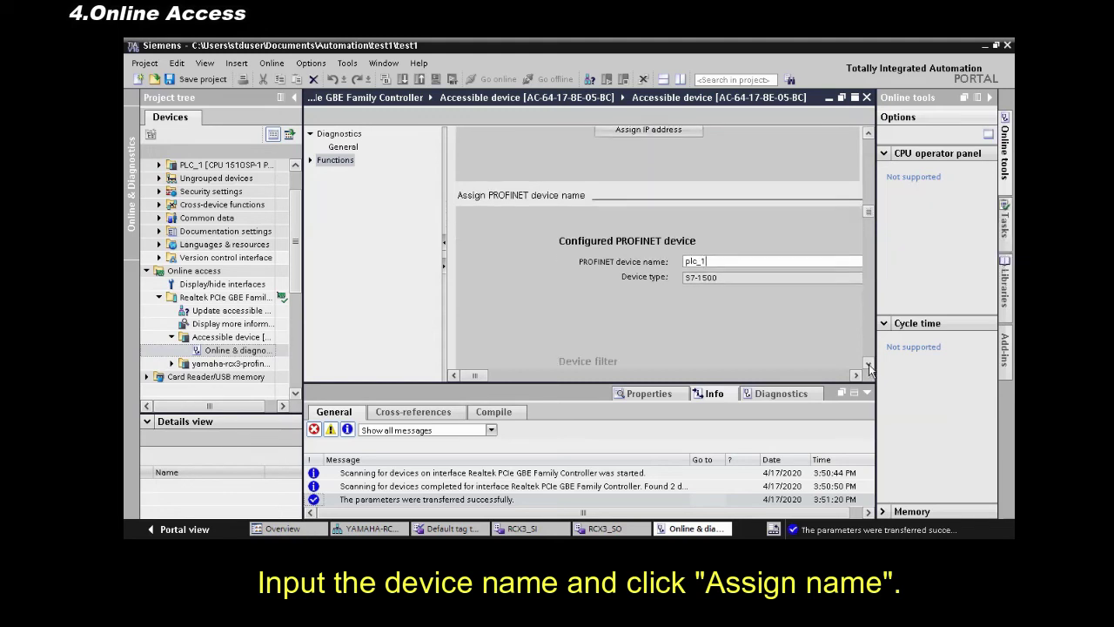
scroll(869, 367, down, 4)
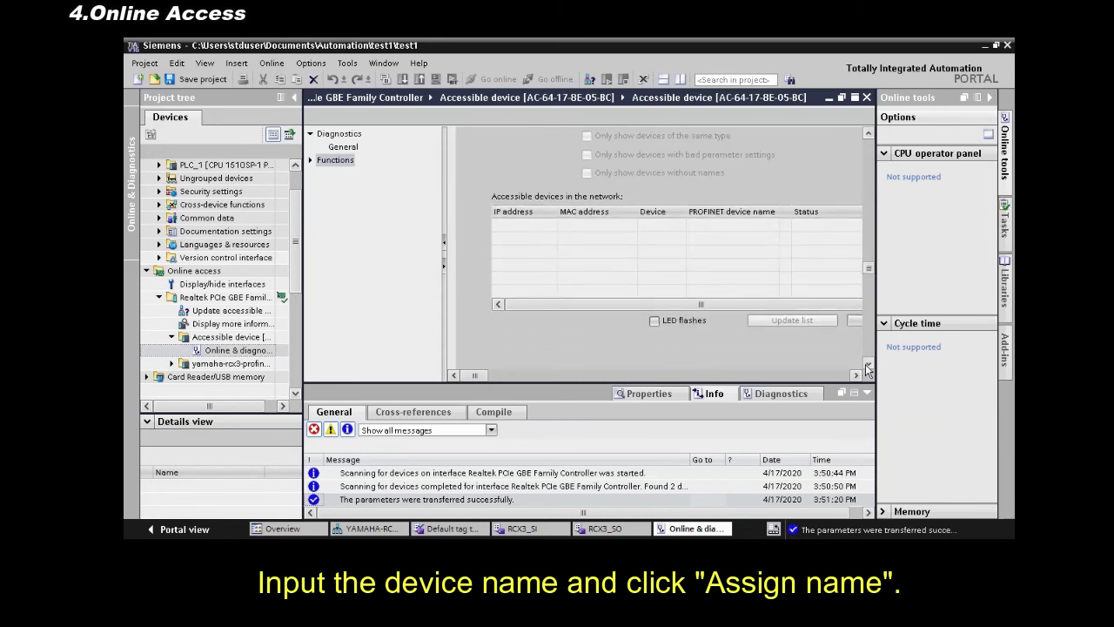
click(857, 376)
click(857, 376)
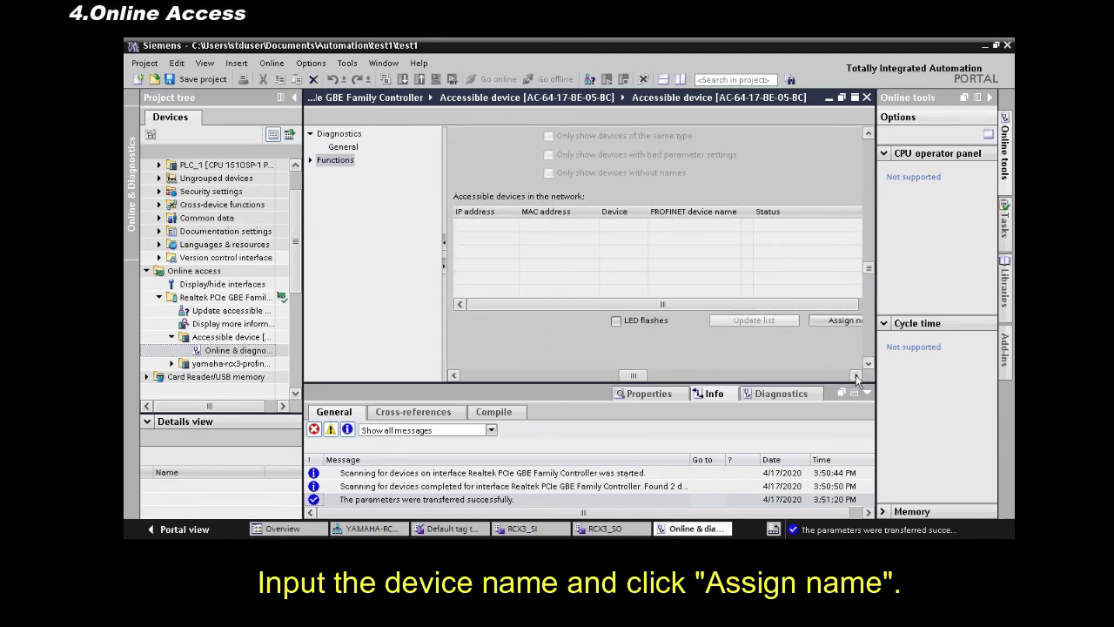
click(857, 376)
click(856, 376)
click(857, 376)
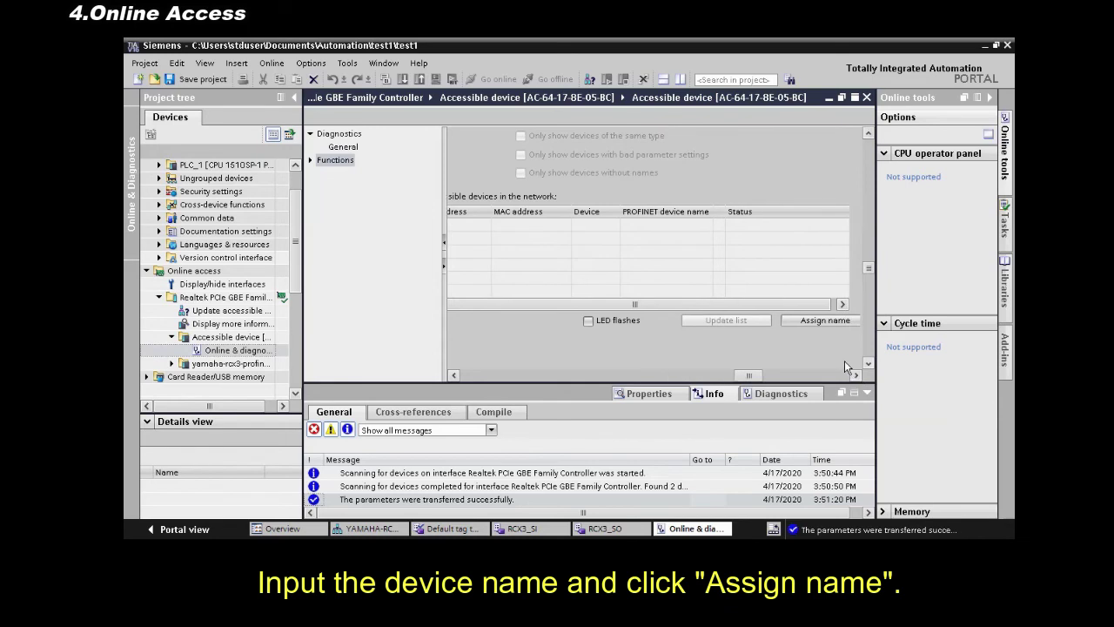
click(856, 376)
click(825, 321)
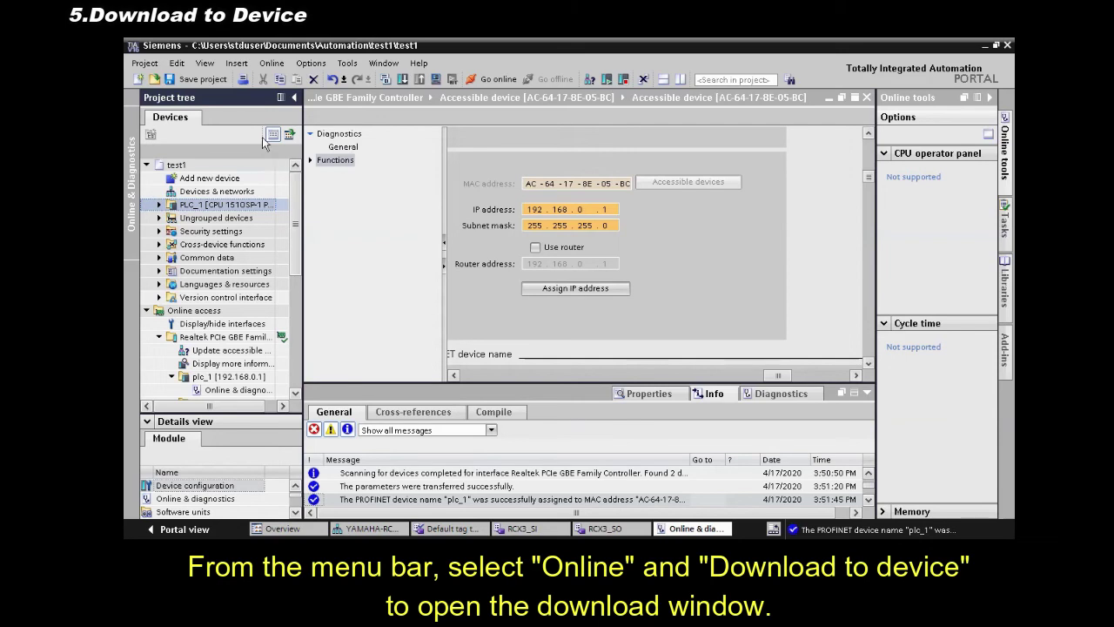
Download to device over the PN/IE_1 subnet, search for the PLC and load to reach the preview
click(272, 63)
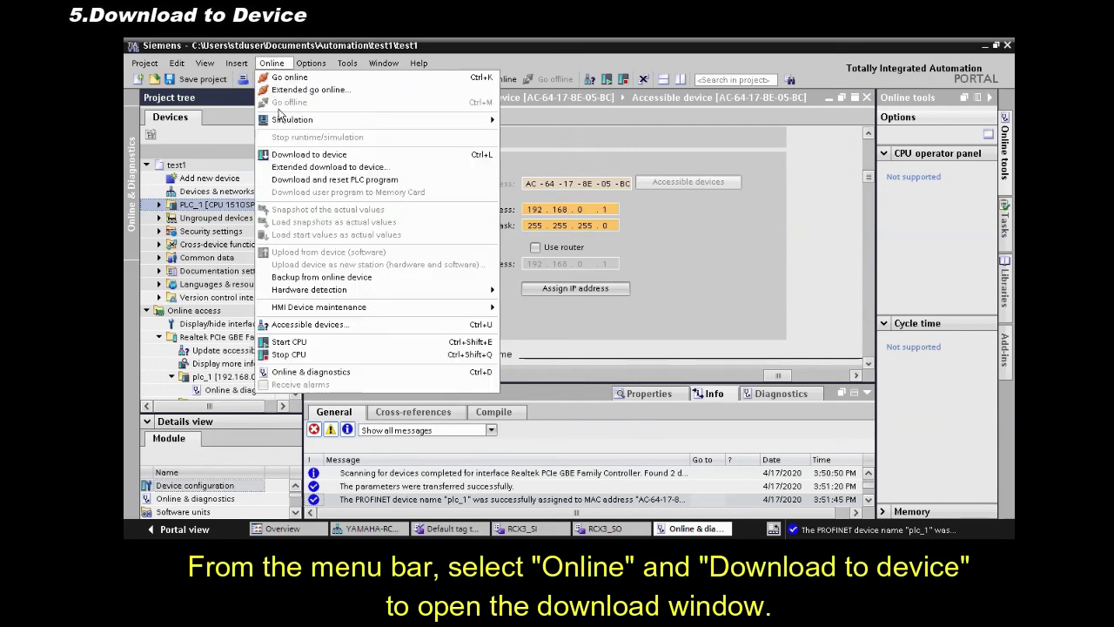
click(291, 155)
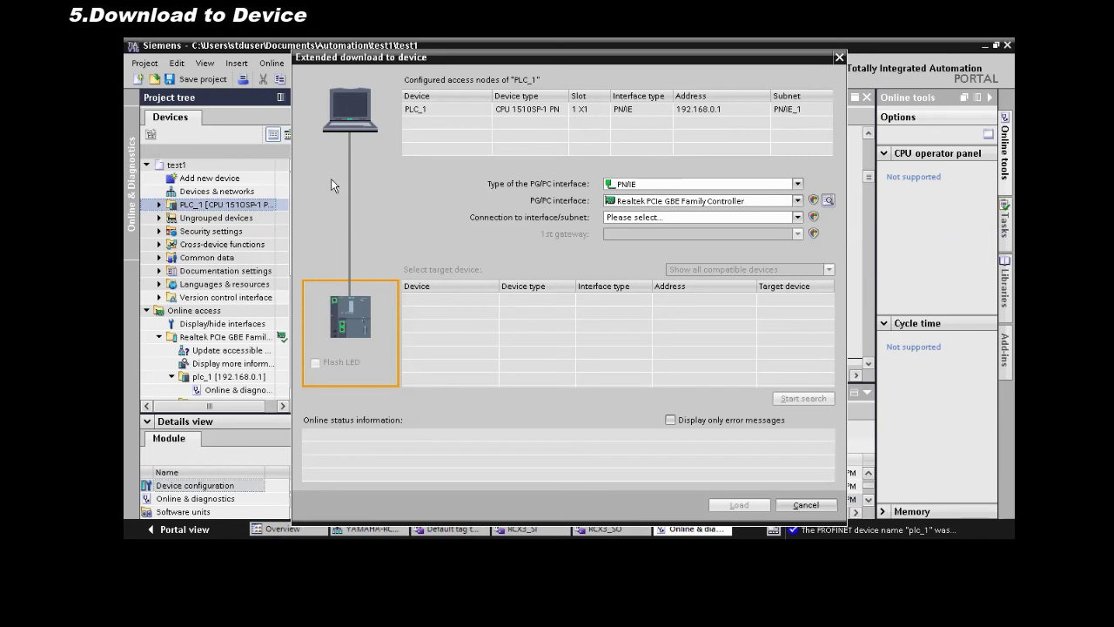
click(798, 217)
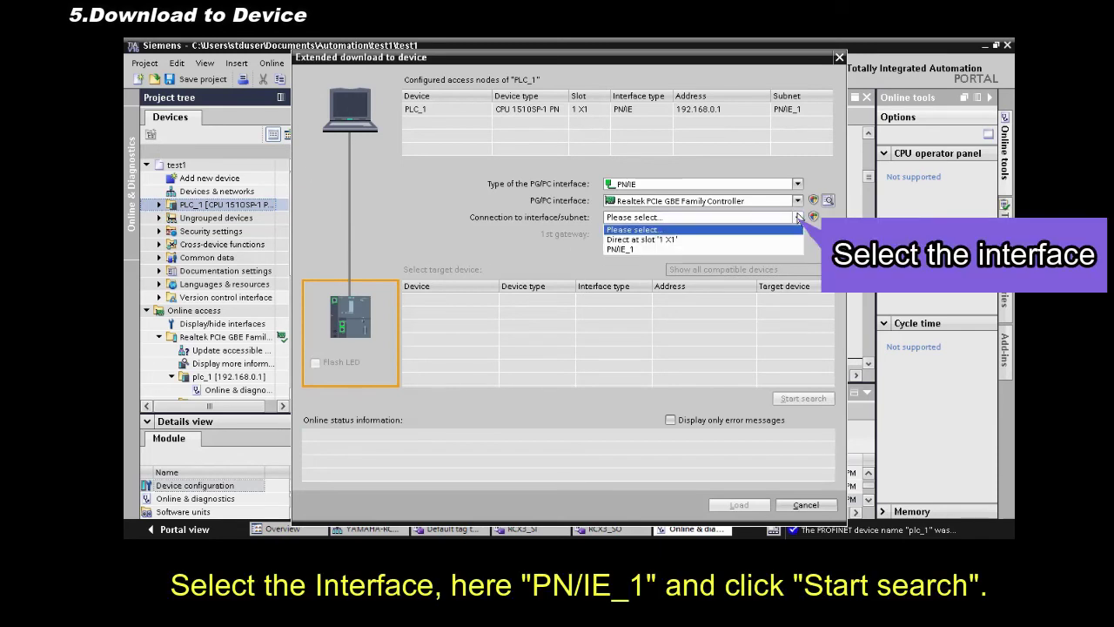
click(760, 249)
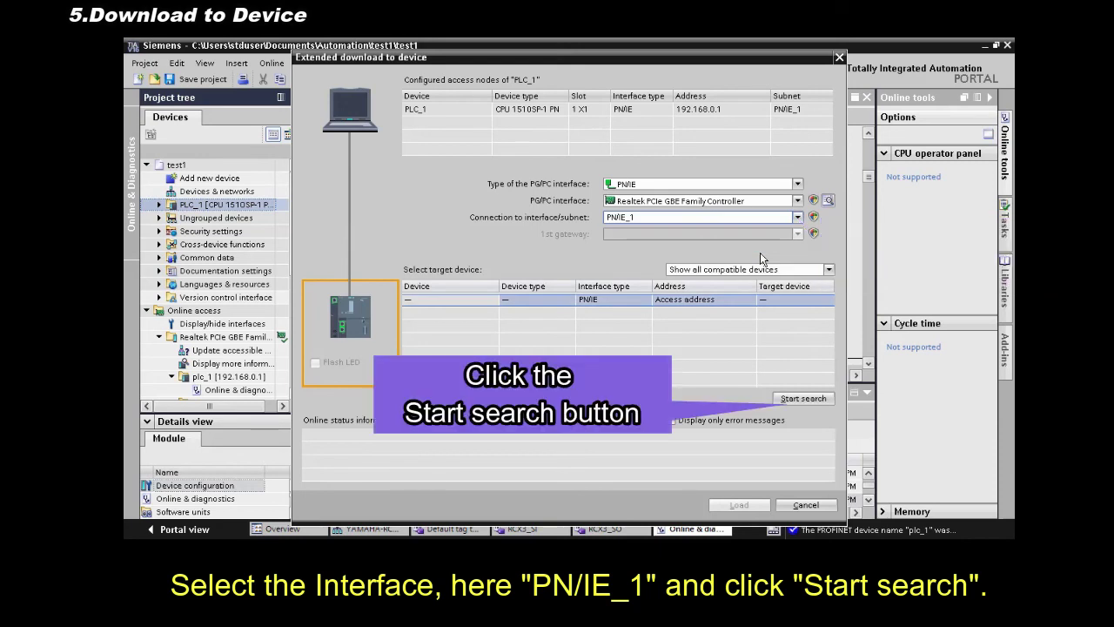
click(807, 400)
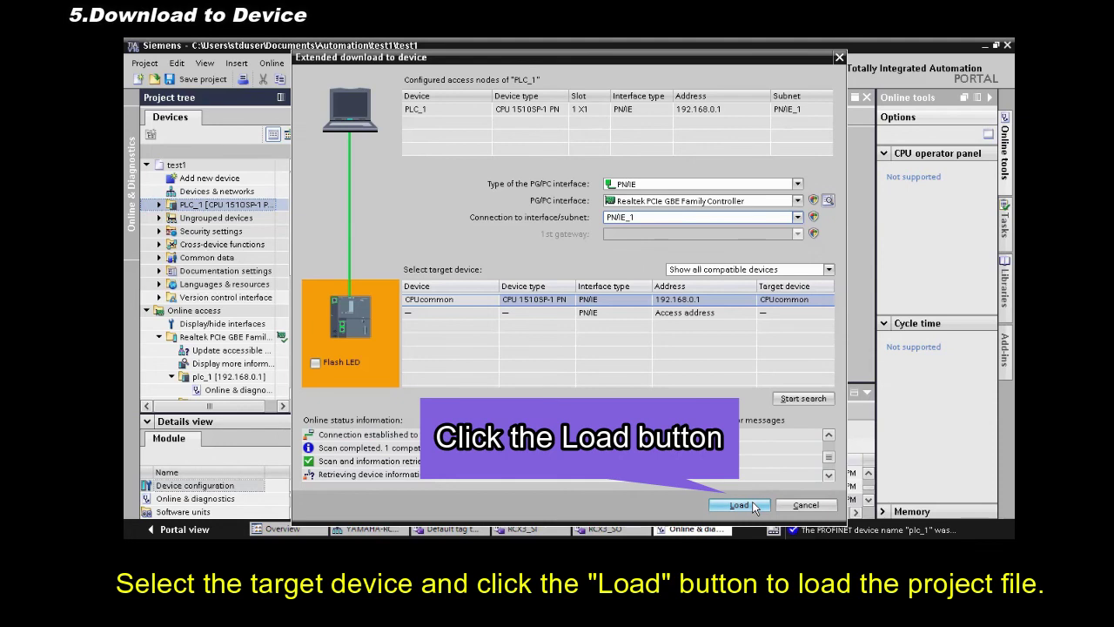
click(754, 507)
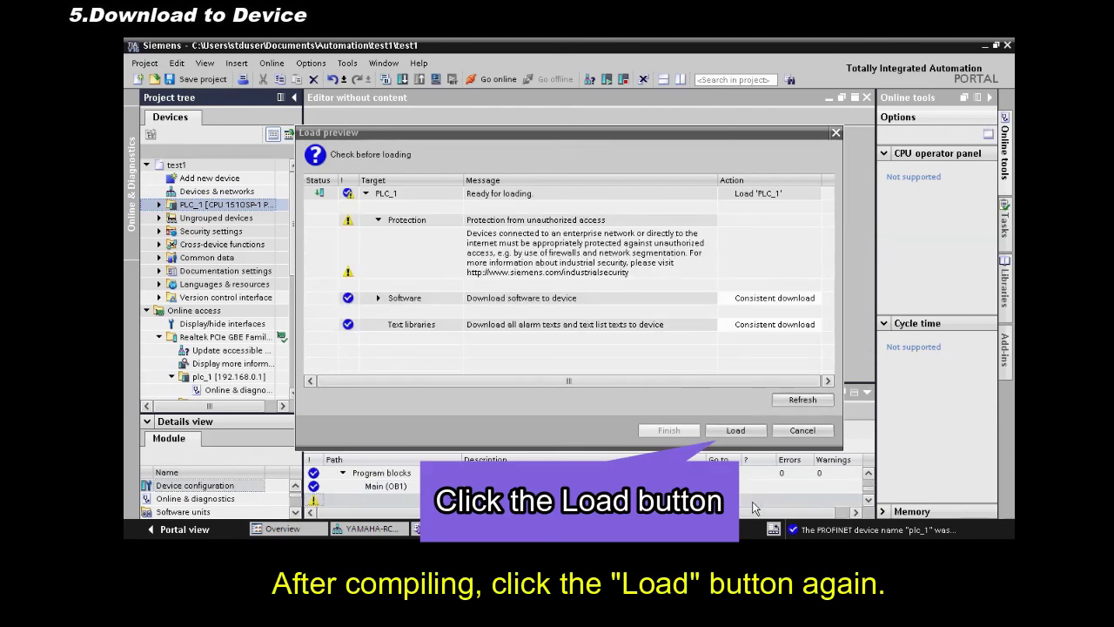
Confirm loading PLC_1 and finish once it completes with 0 errors and 0 warnings
click(740, 431)
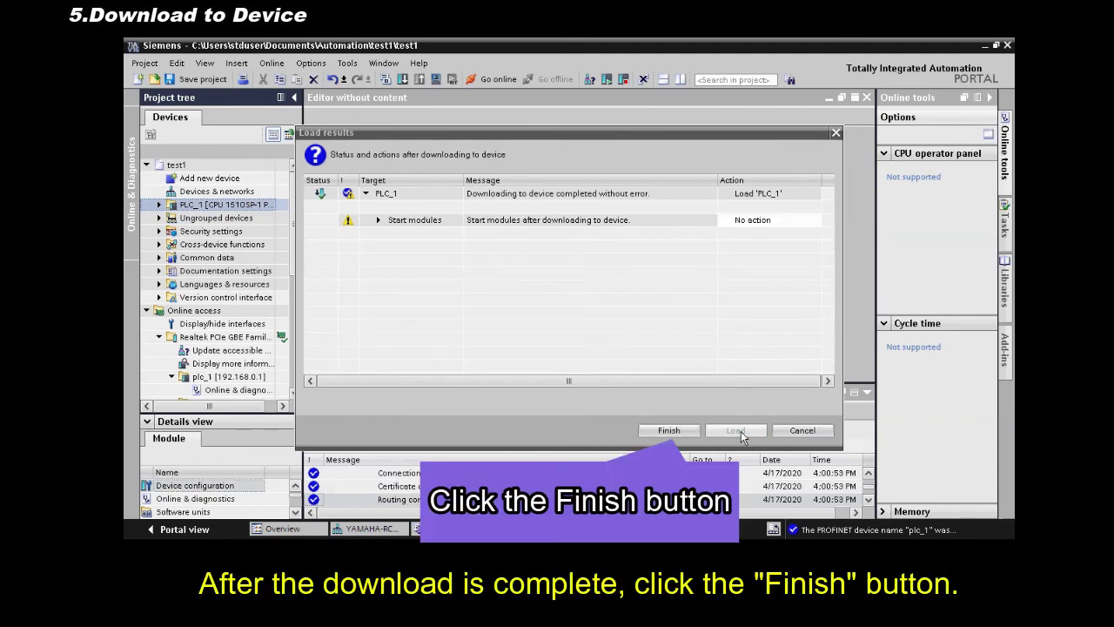
click(678, 433)
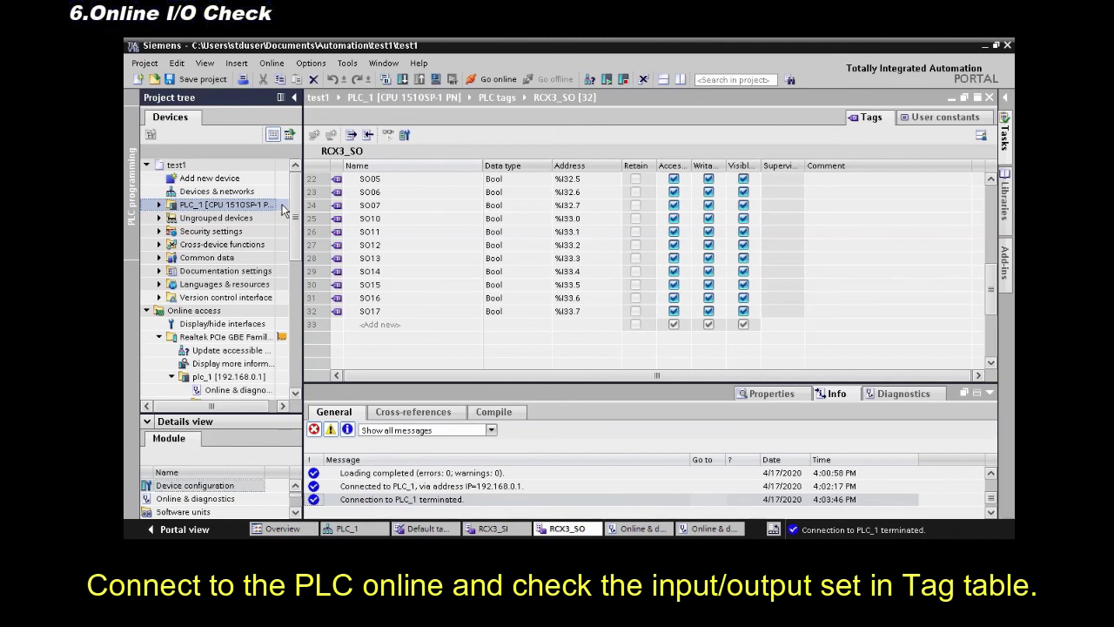
Go online with PLC_1 and view its device configuration and CPU operator panel in RUN mode
click(251, 202)
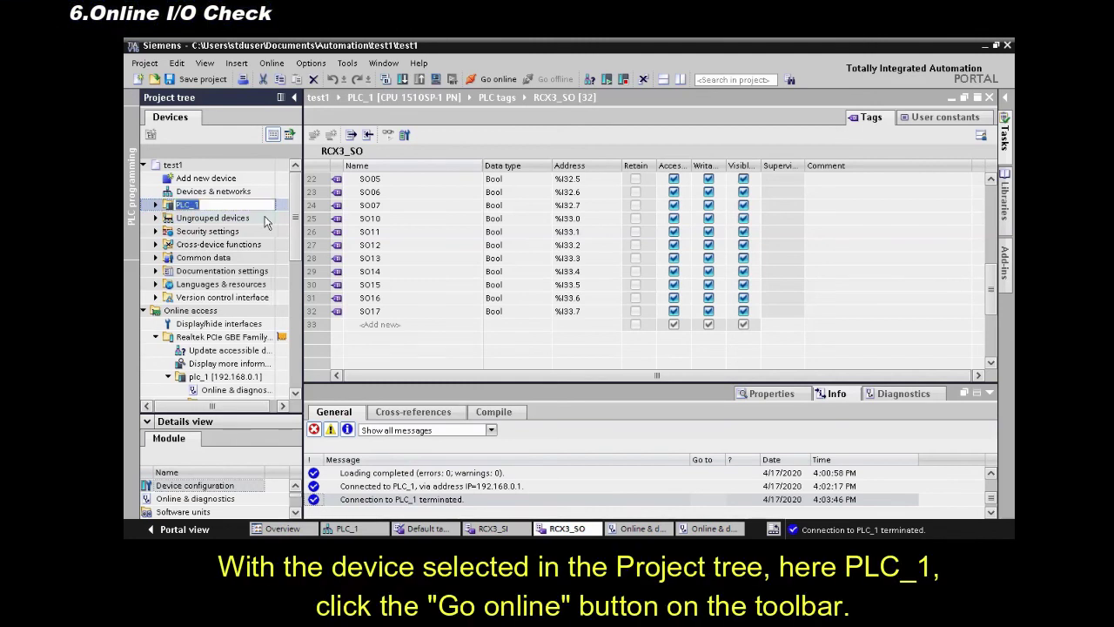
click(489, 78)
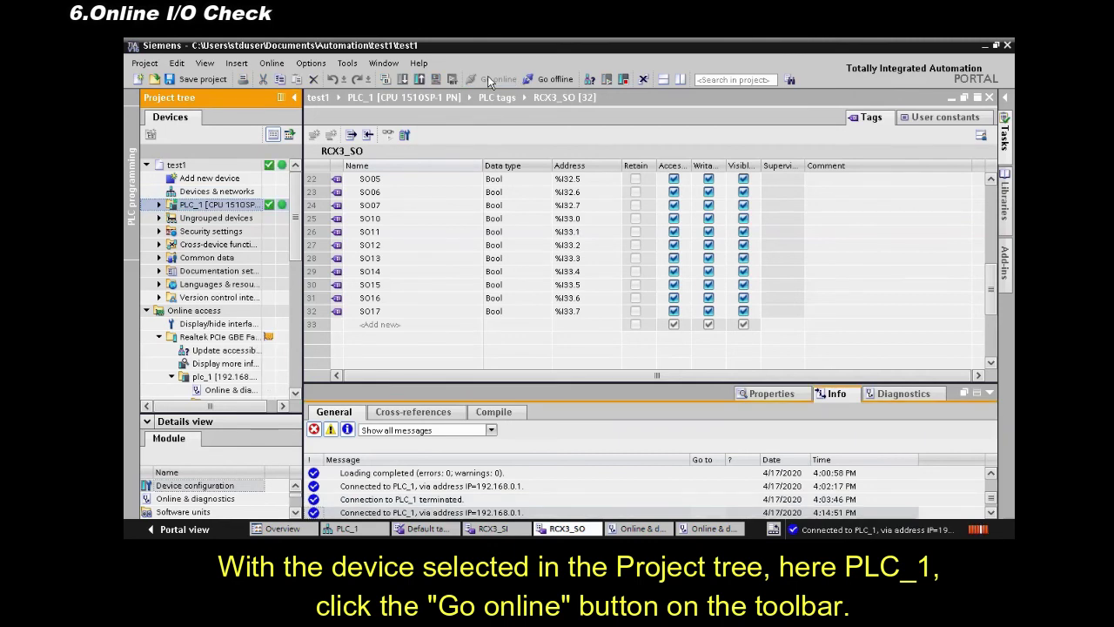
click(159, 206)
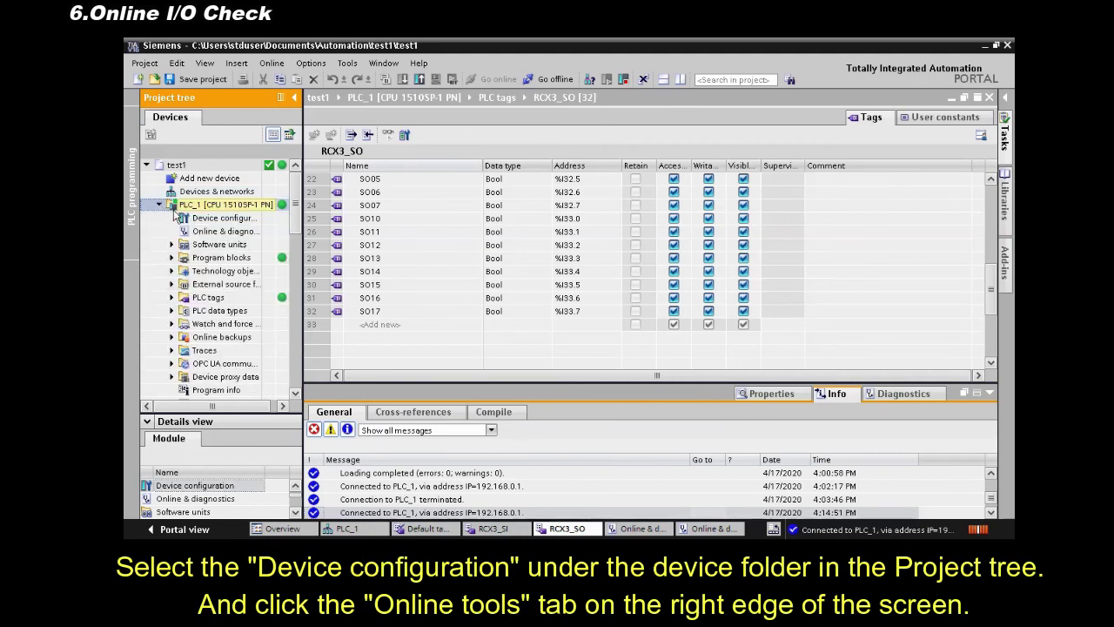
double_click(188, 219)
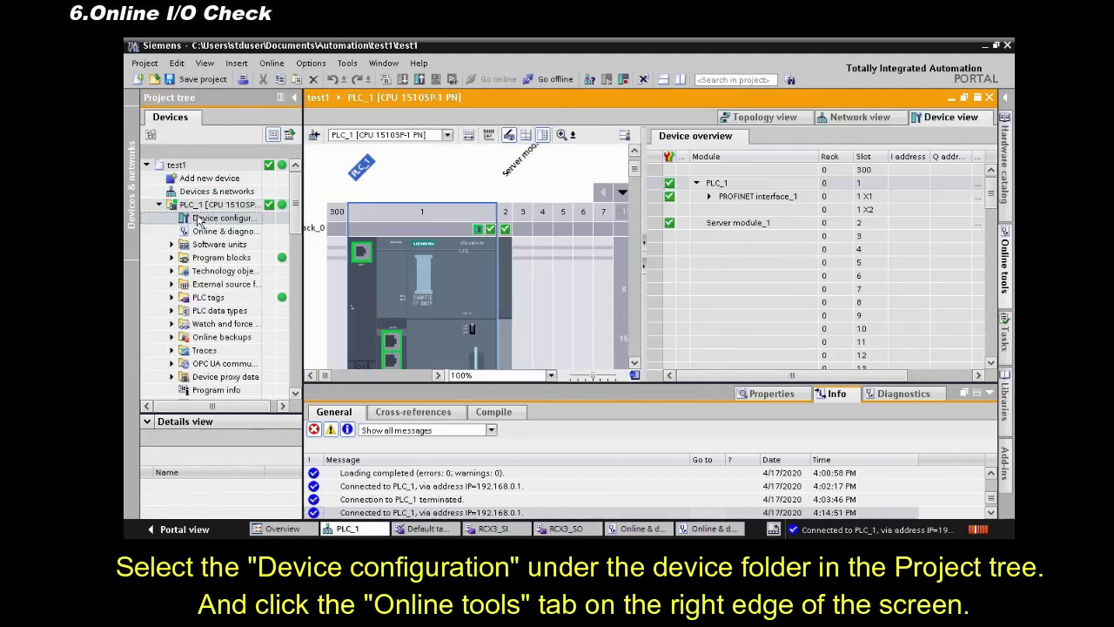
click(1004, 279)
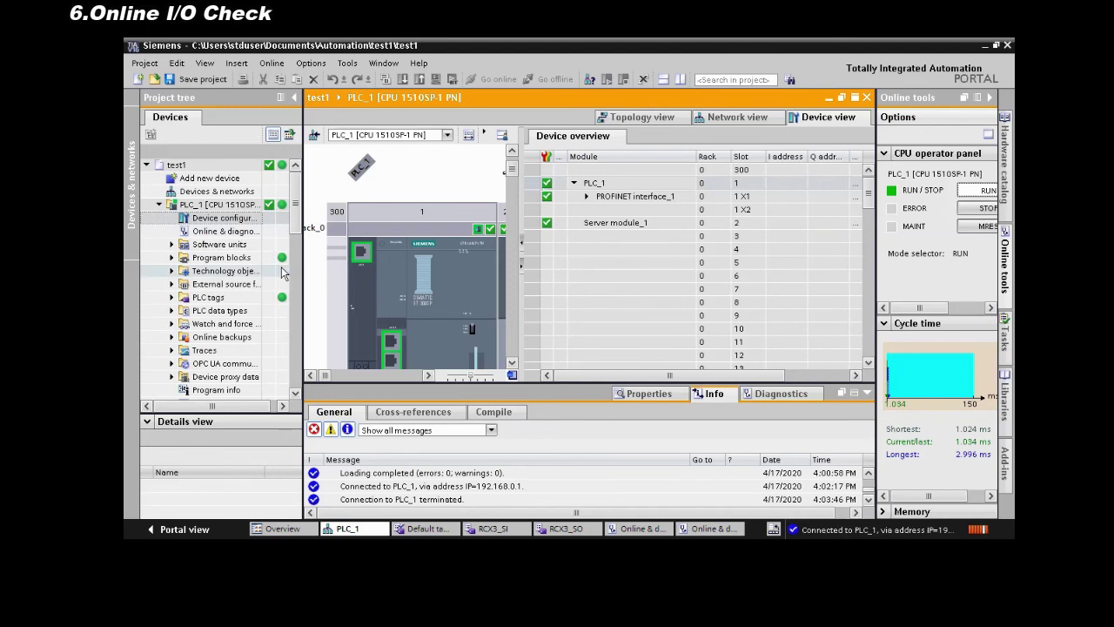
Open the RCX3_SO tag table and monitor all tags, showing SO10 and SO11 TRUE
click(171, 297)
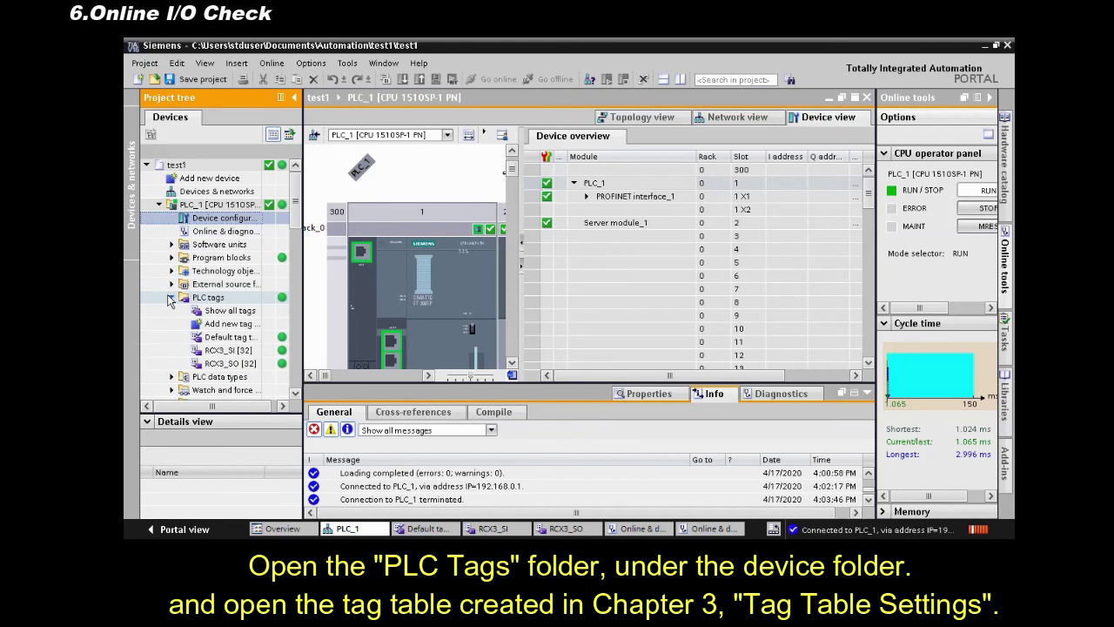
double_click(218, 364)
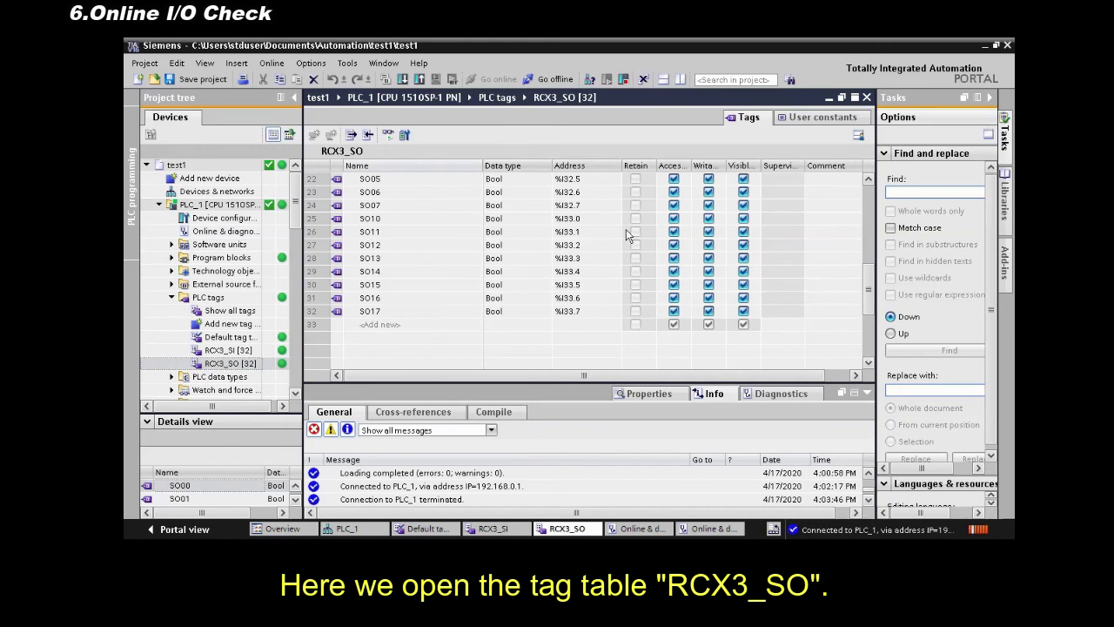
click(388, 137)
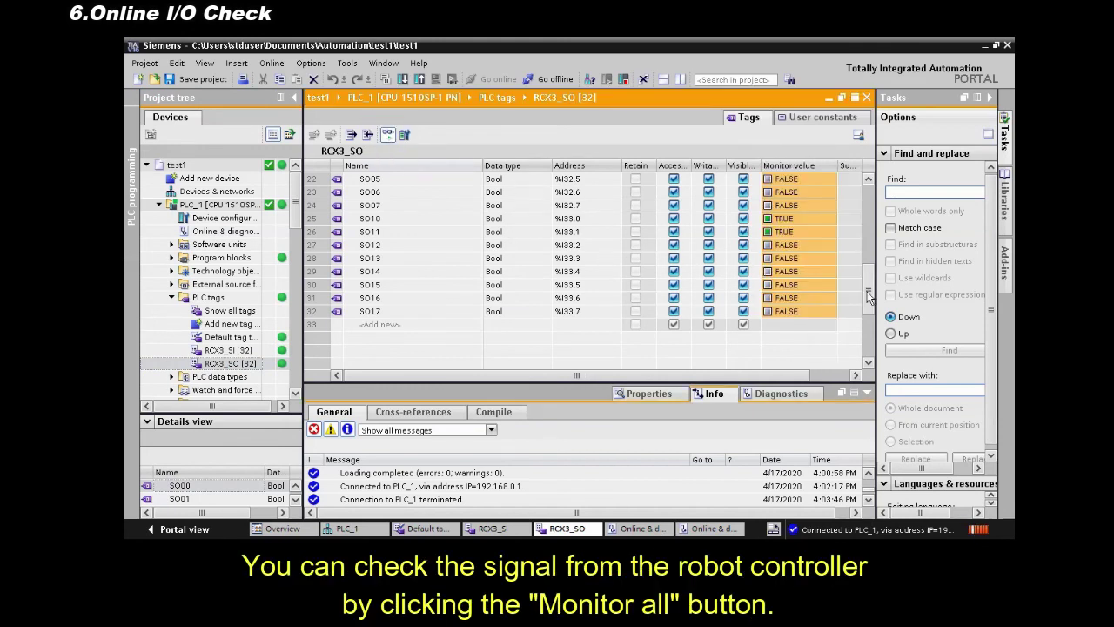
click(869, 179)
click(869, 180)
click(869, 179)
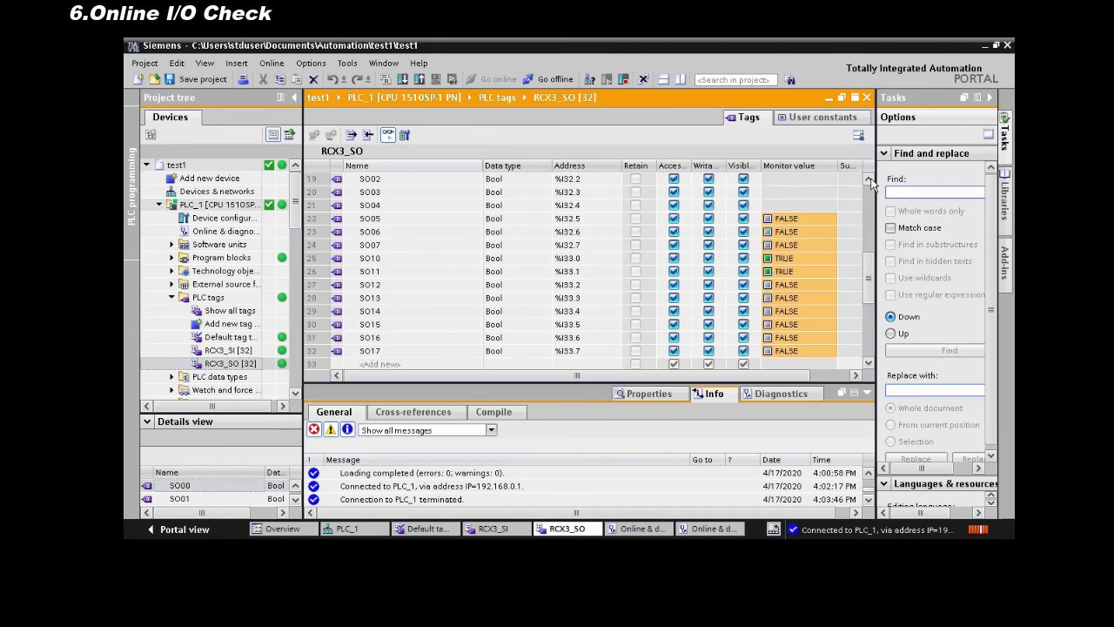
click(869, 179)
click(869, 179)
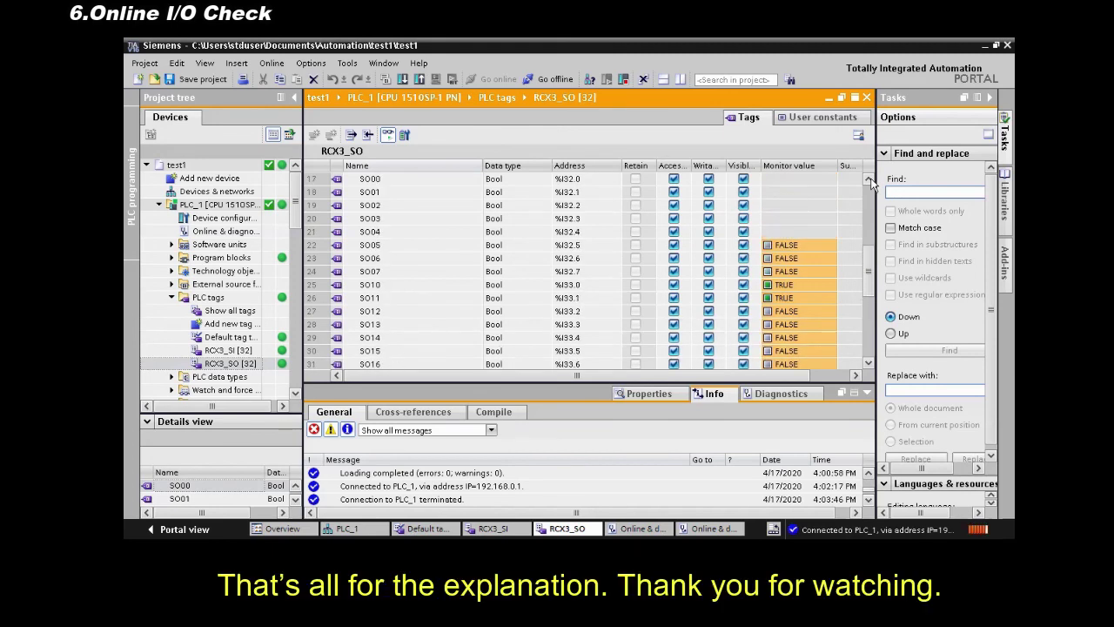